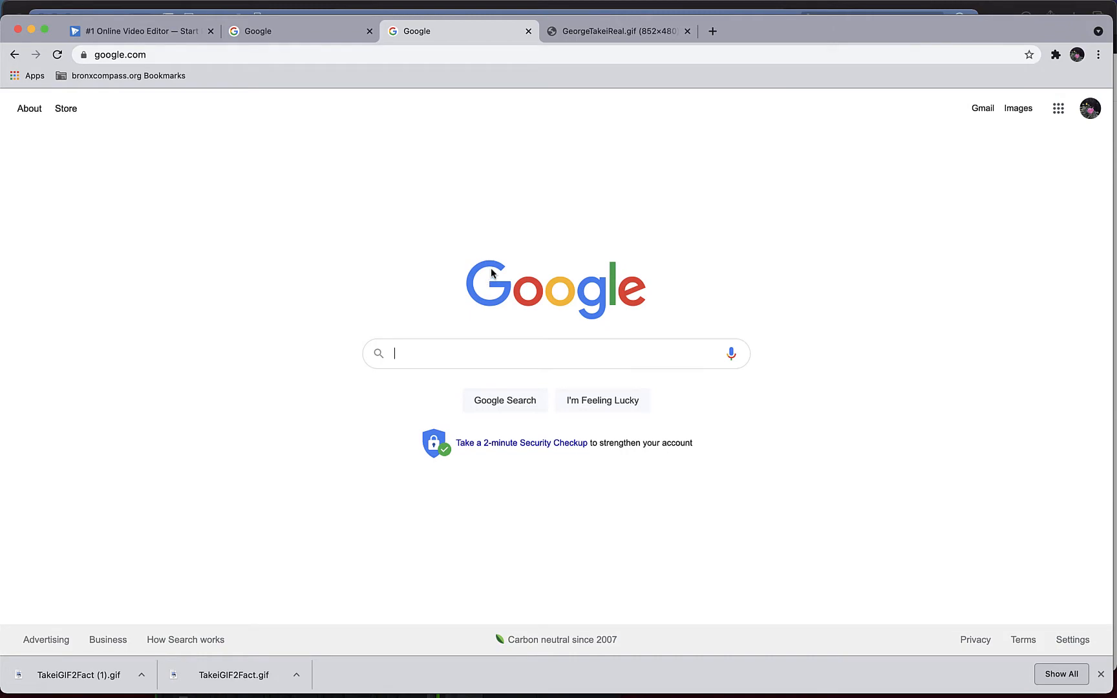
- Find WeVideo with a Google search for "wevideo" and log in to it with the student Google account
type("wevideo")
key("Return")
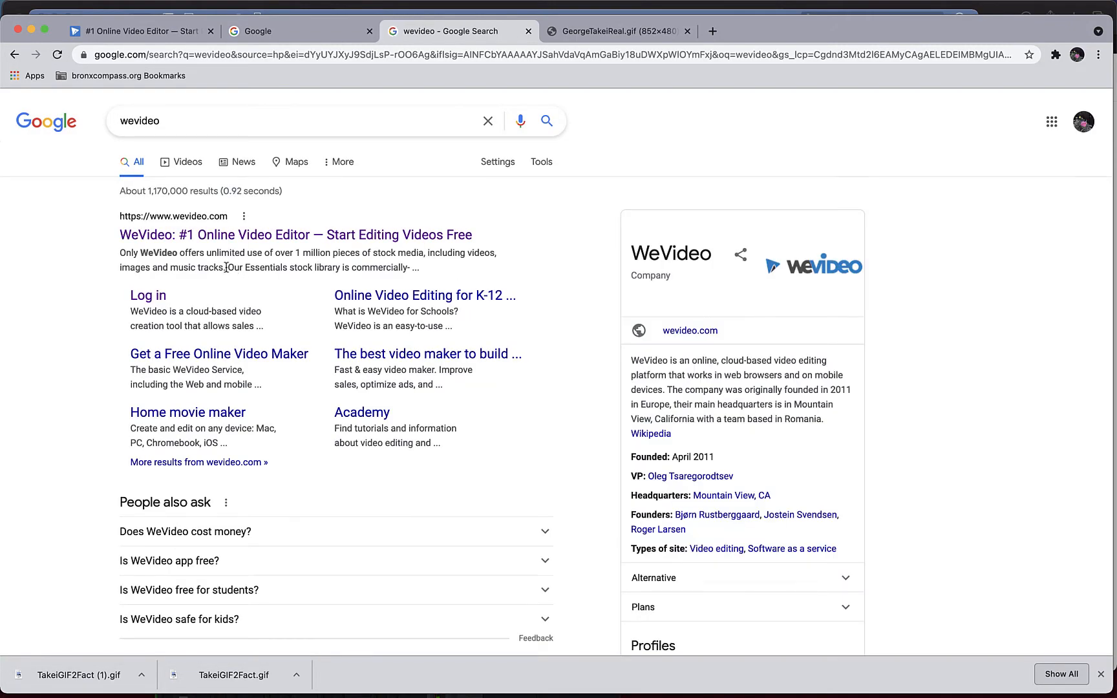
left_click(158, 298)
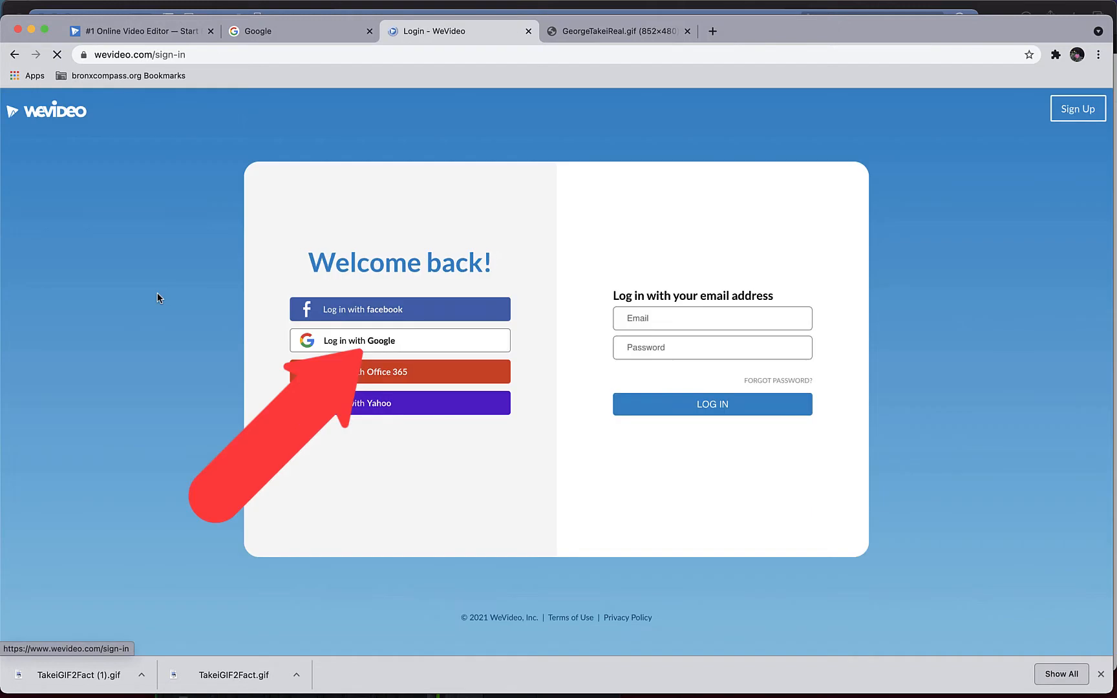
left_click(345, 347)
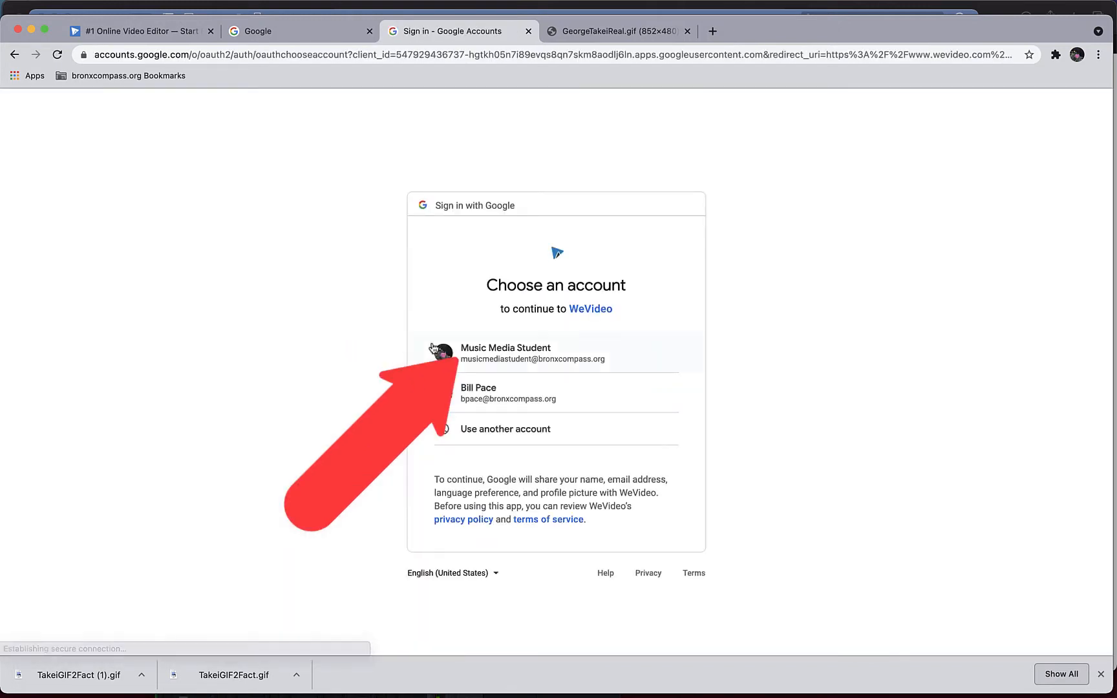
left_click(432, 349)
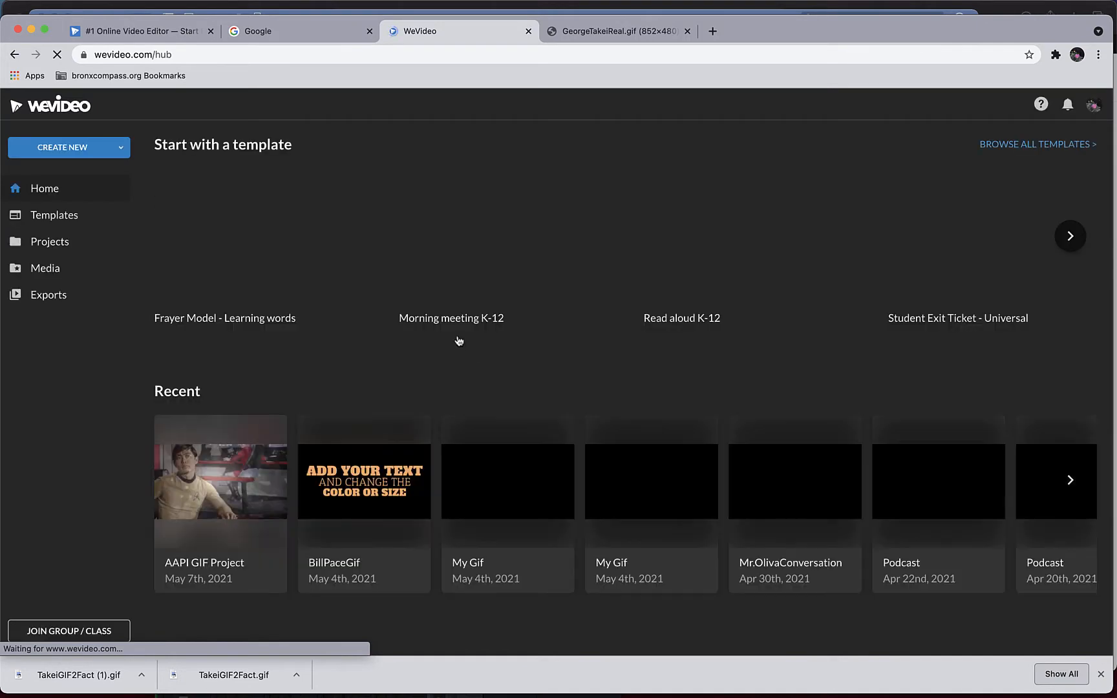
- Create a new GIF project and import Takeifact.jpg and TakeiQuote.jpg from the GIF Project Folder
left_click(65, 147)
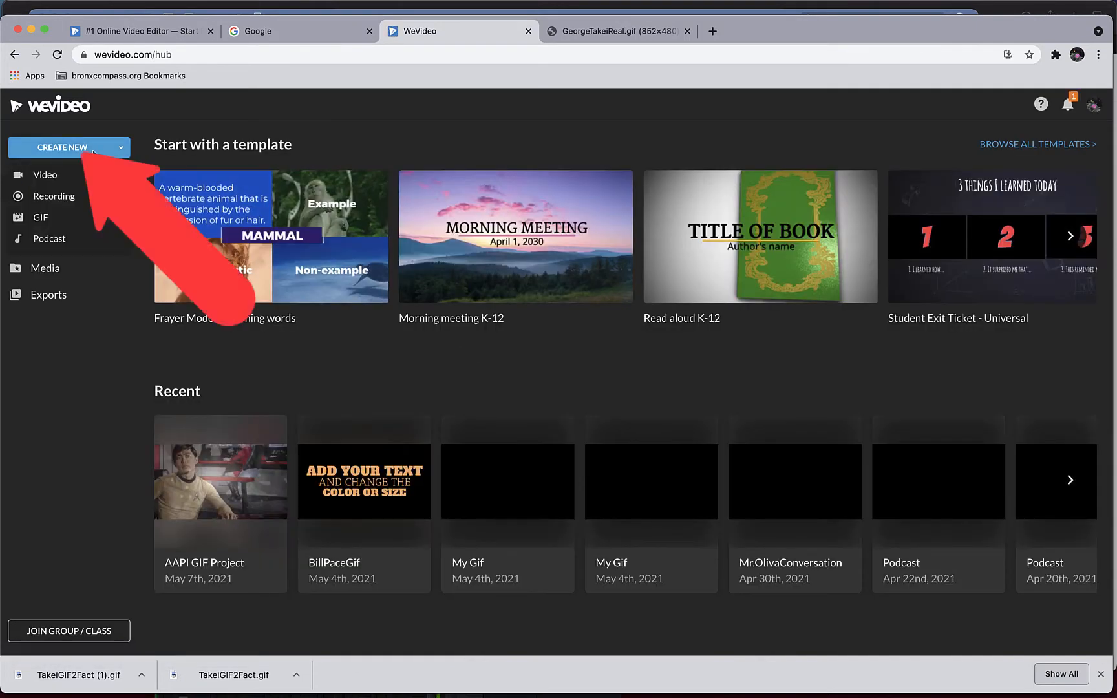
left_click(78, 219)
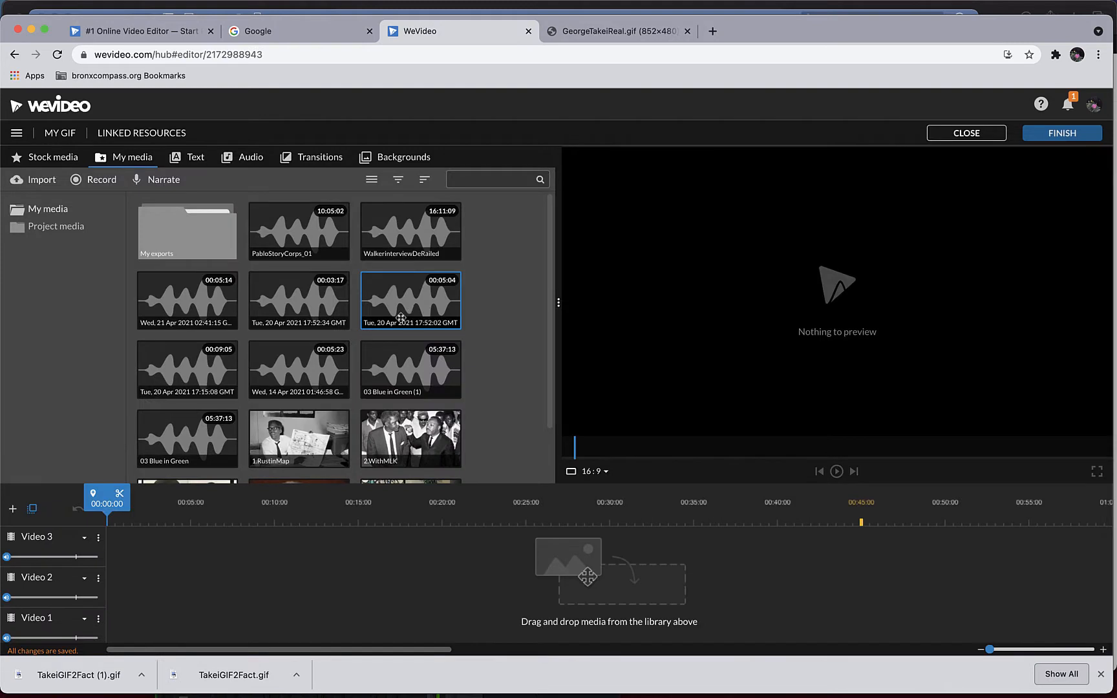
left_click(36, 183)
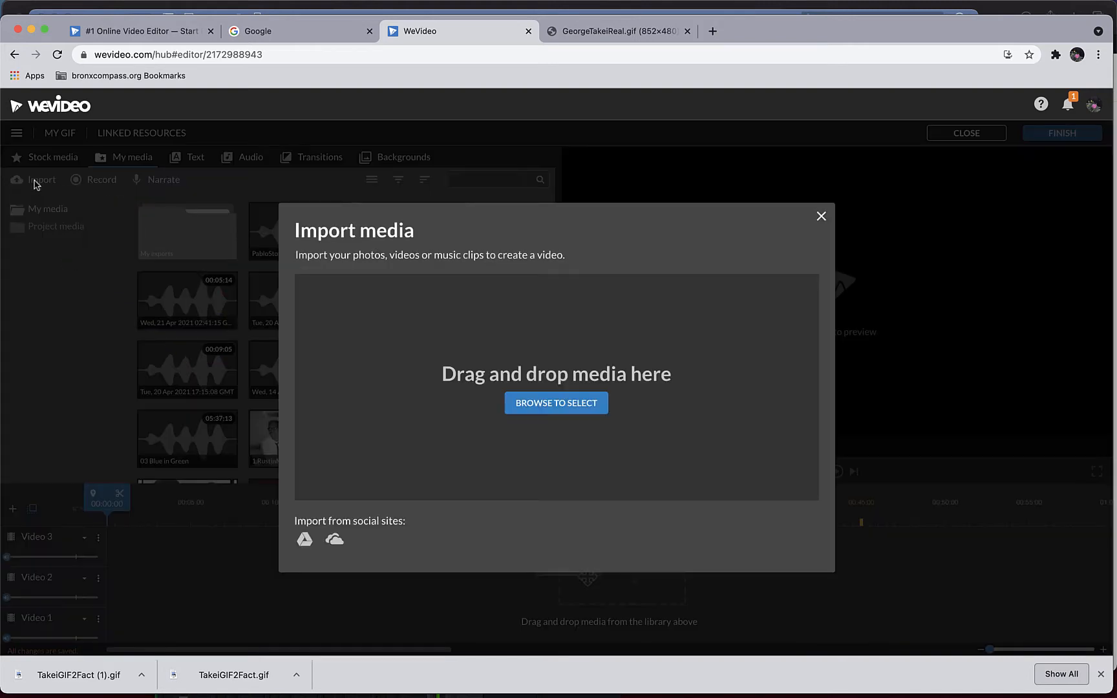
left_click(487, 391)
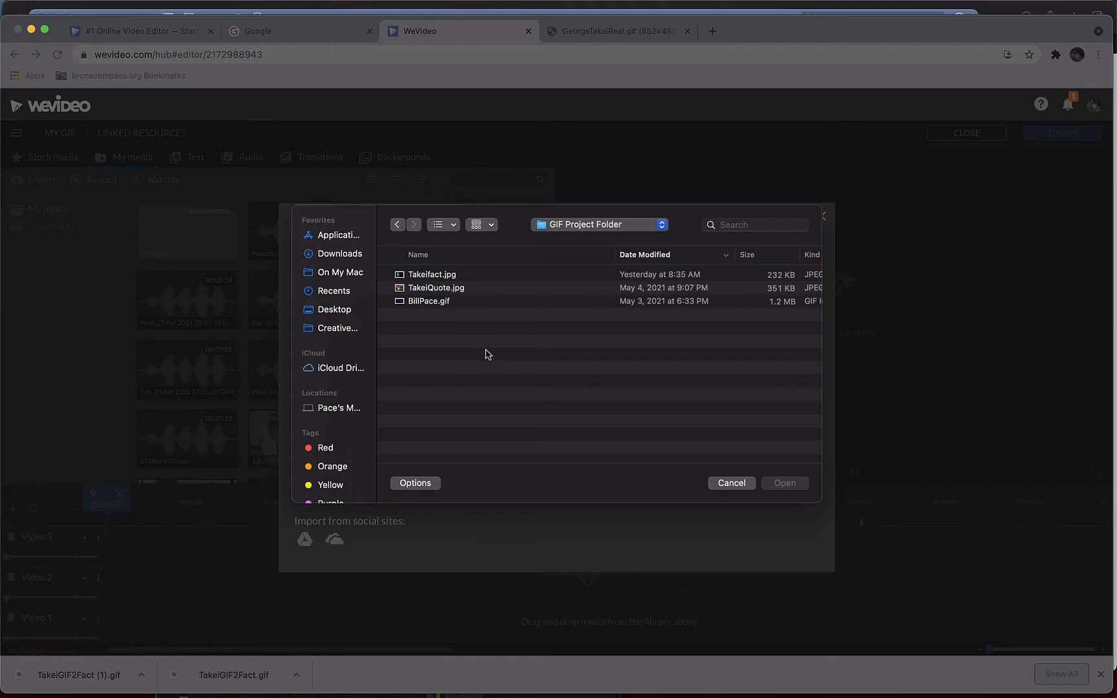
left_click(427, 277)
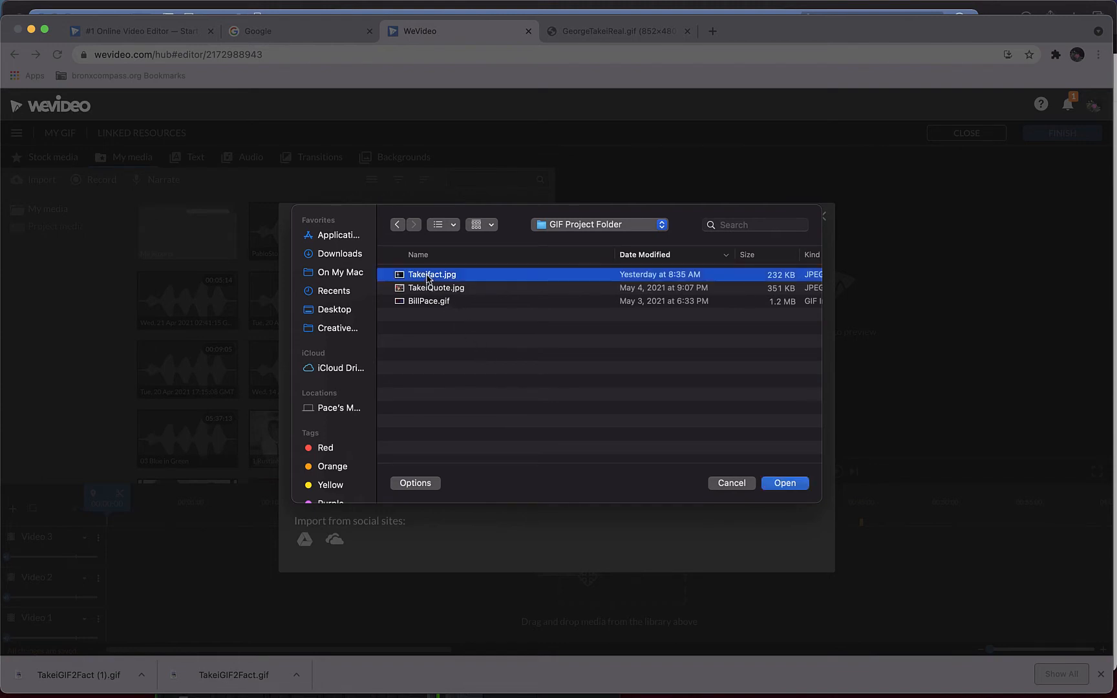
left_click(428, 287, "shift")
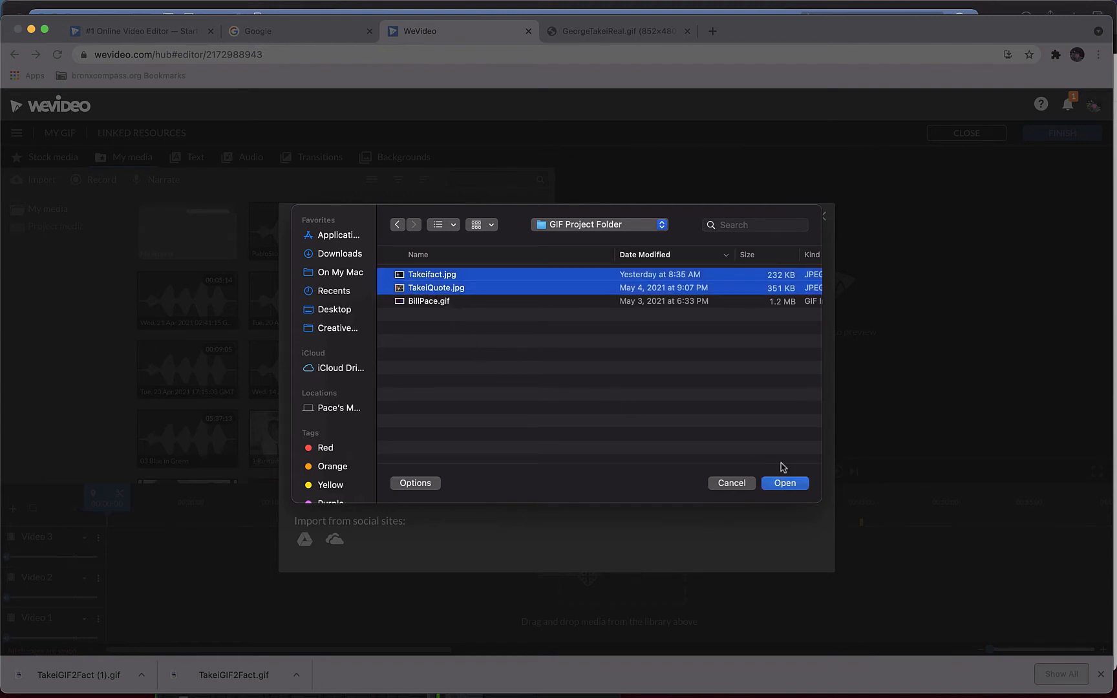
left_click(787, 491)
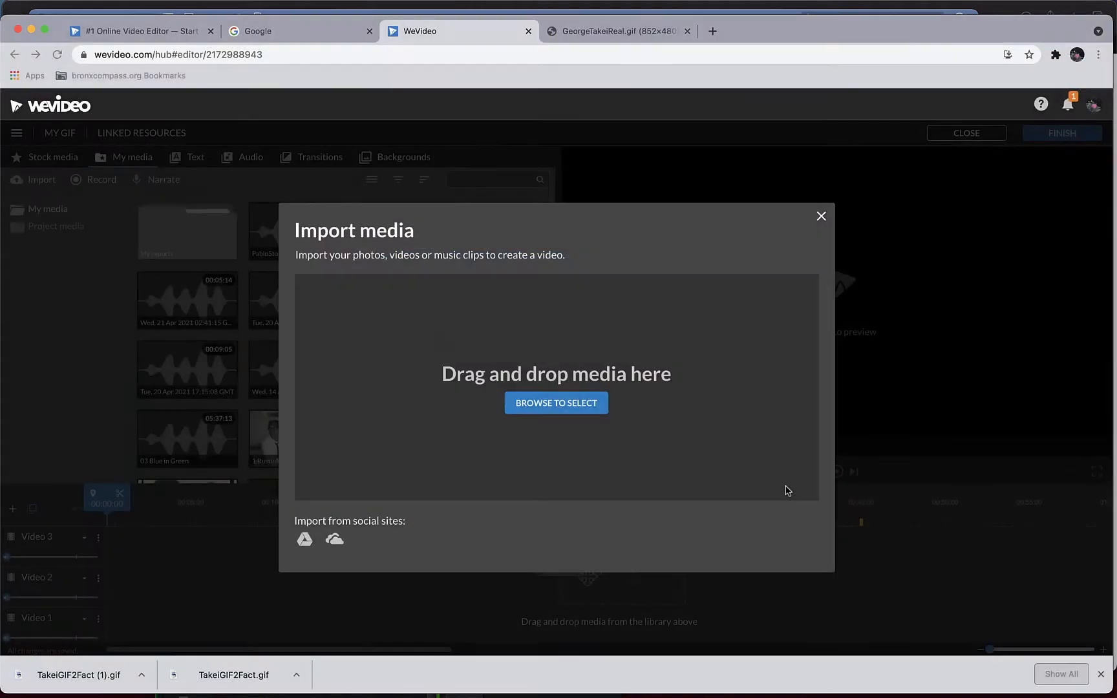
- Place the TakeiQuote image at the start of Video 1 and reframe it at scale 1.64, position about x -469, y -417
left_click_drag(297, 434, 125, 610)
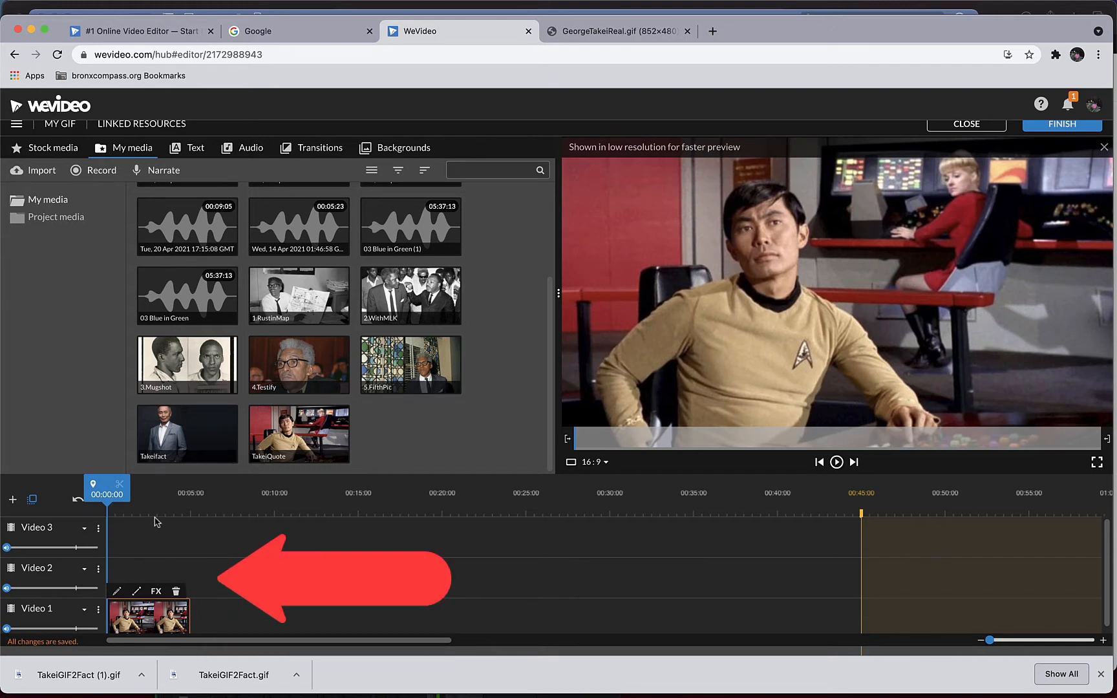
double_click(142, 615)
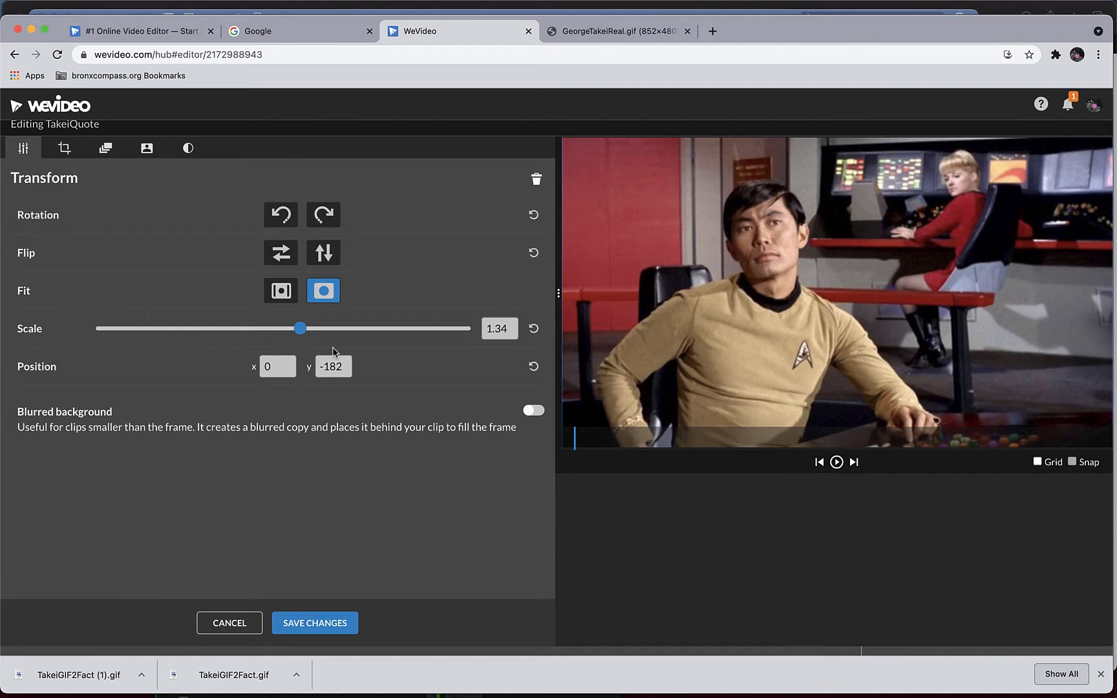
left_click_drag(302, 332, 315, 333)
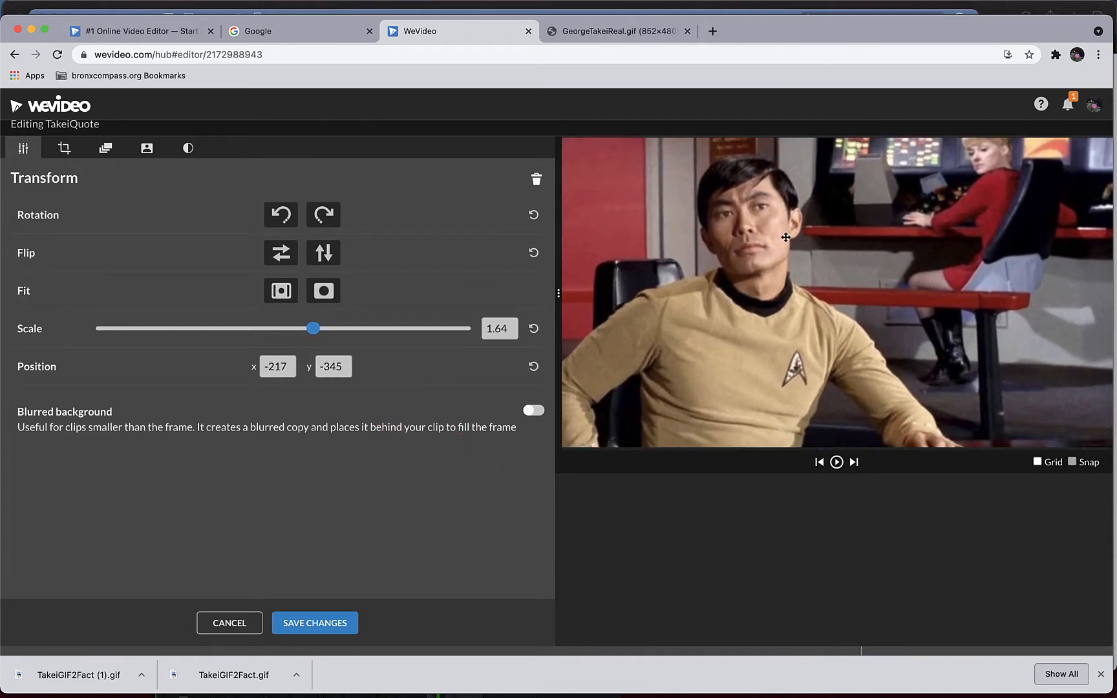
left_click_drag(777, 211, 713, 216)
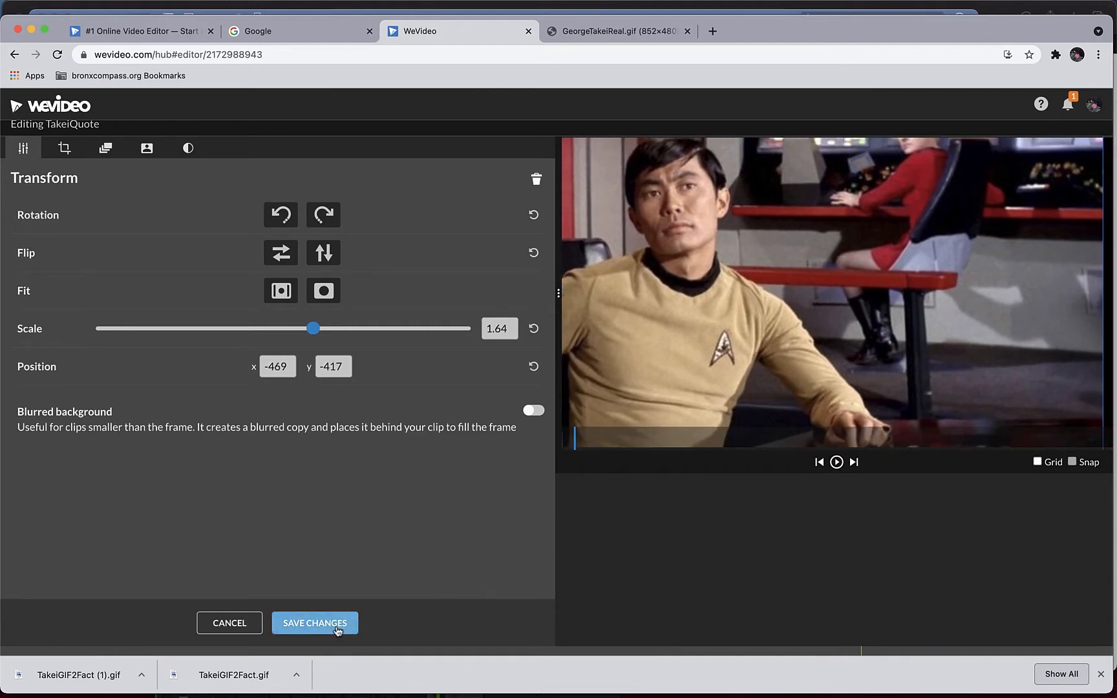
left_click(336, 627)
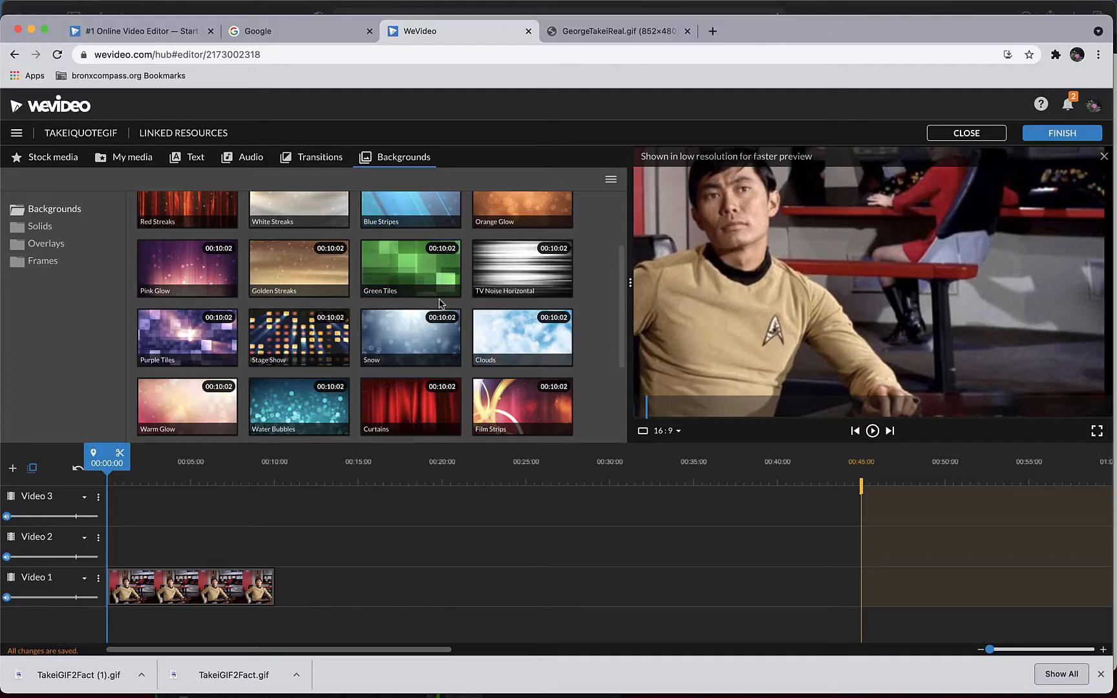
- Add the Blue Glow background to Video 2 above the TakeiQuote clip and preview the playback
scroll(491, 352, "down", 5)
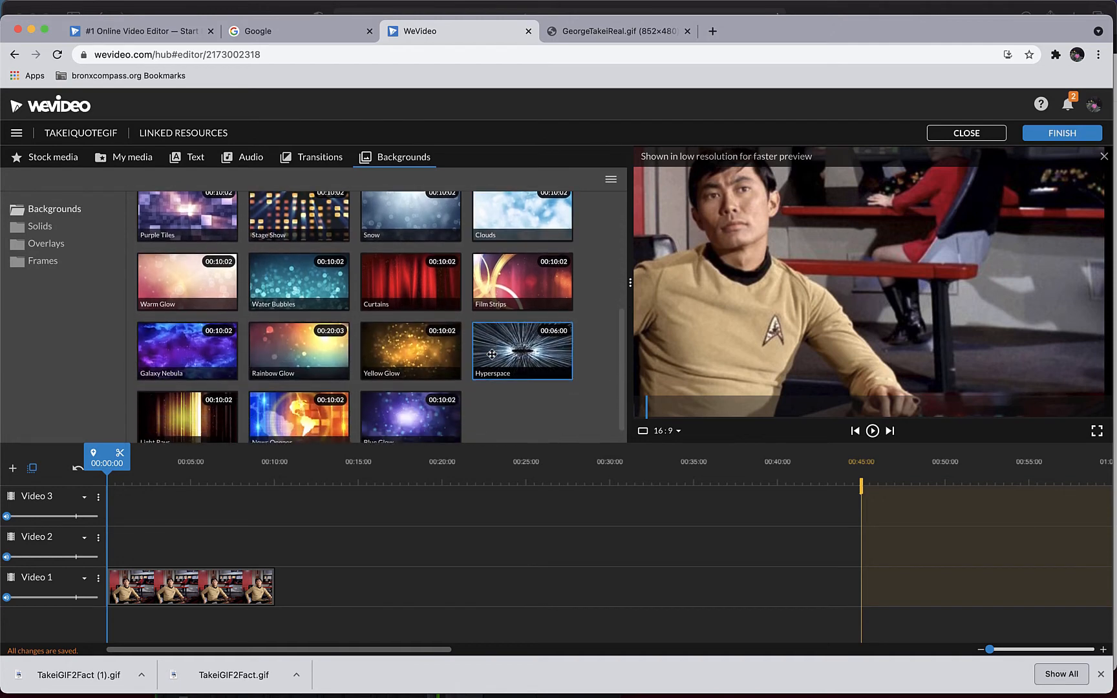
left_click_drag(414, 406, 245, 547)
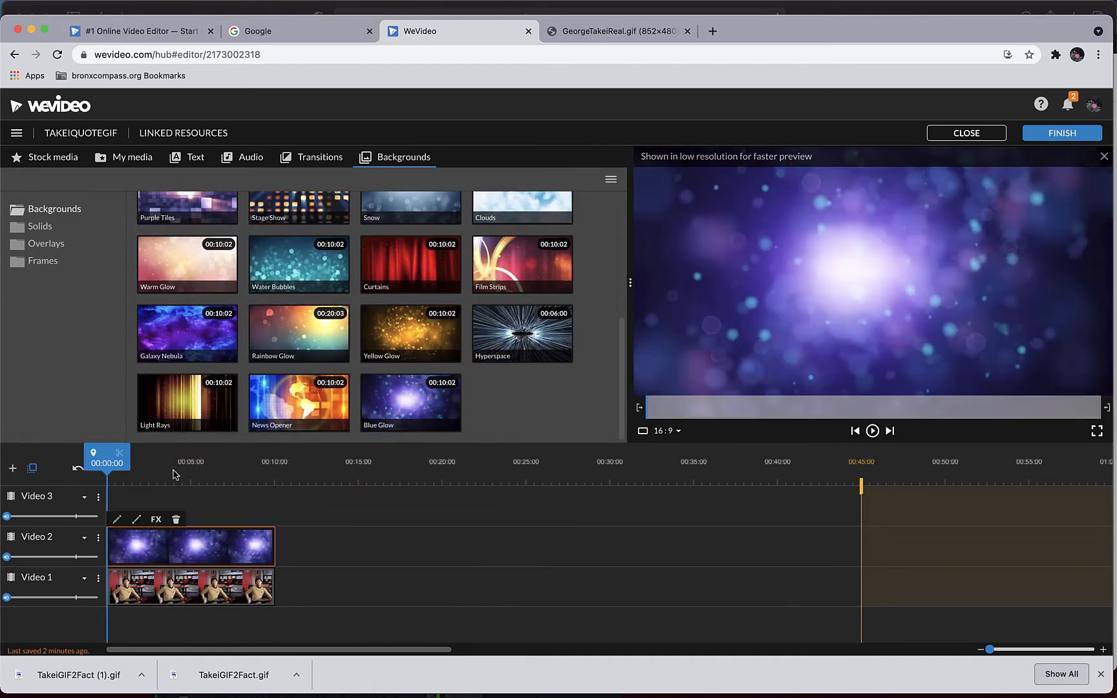
key("space")
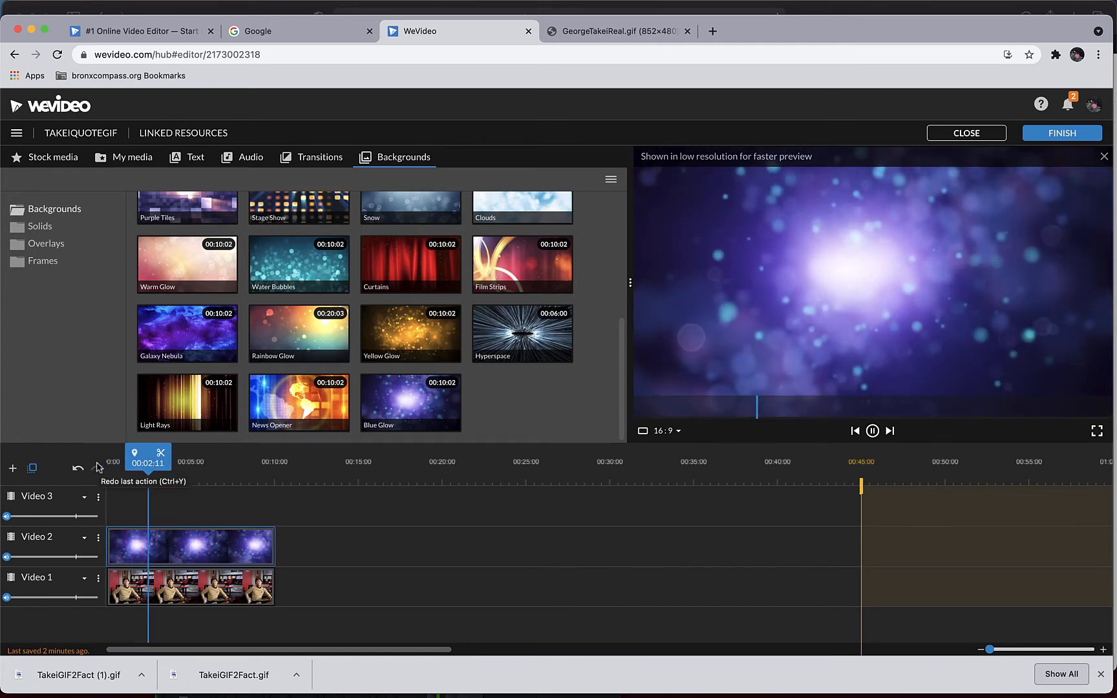
key("space")
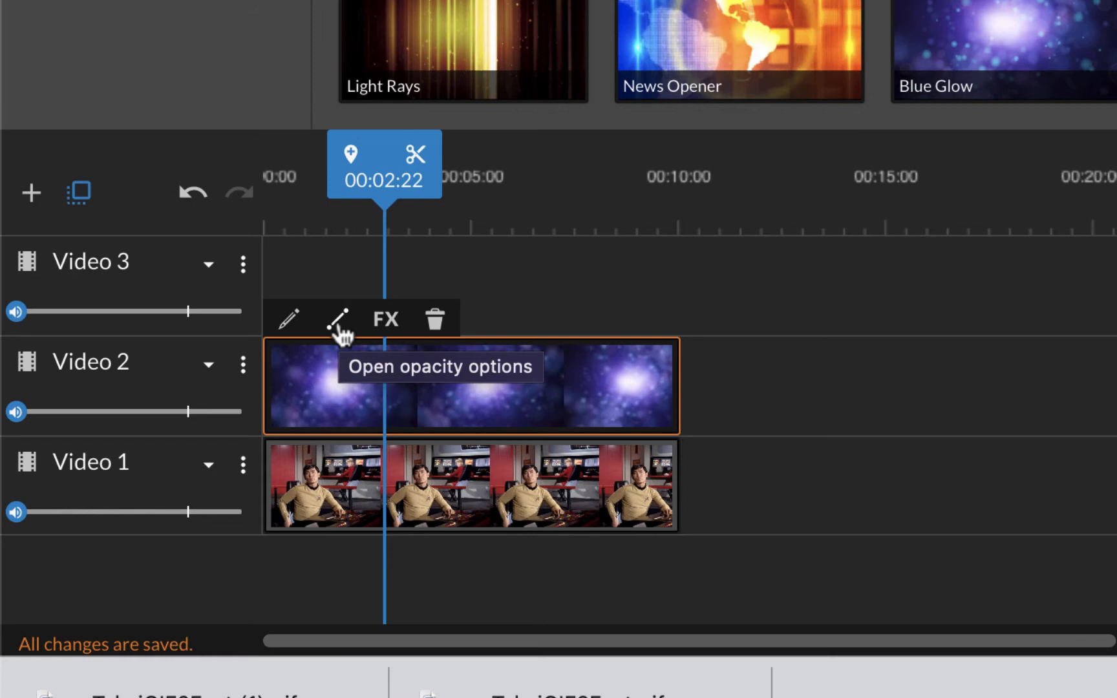
- Lower the Blue Glow clip's opacity to 60% at both its start and end, and play the project from the beginning
left_click(338, 320)
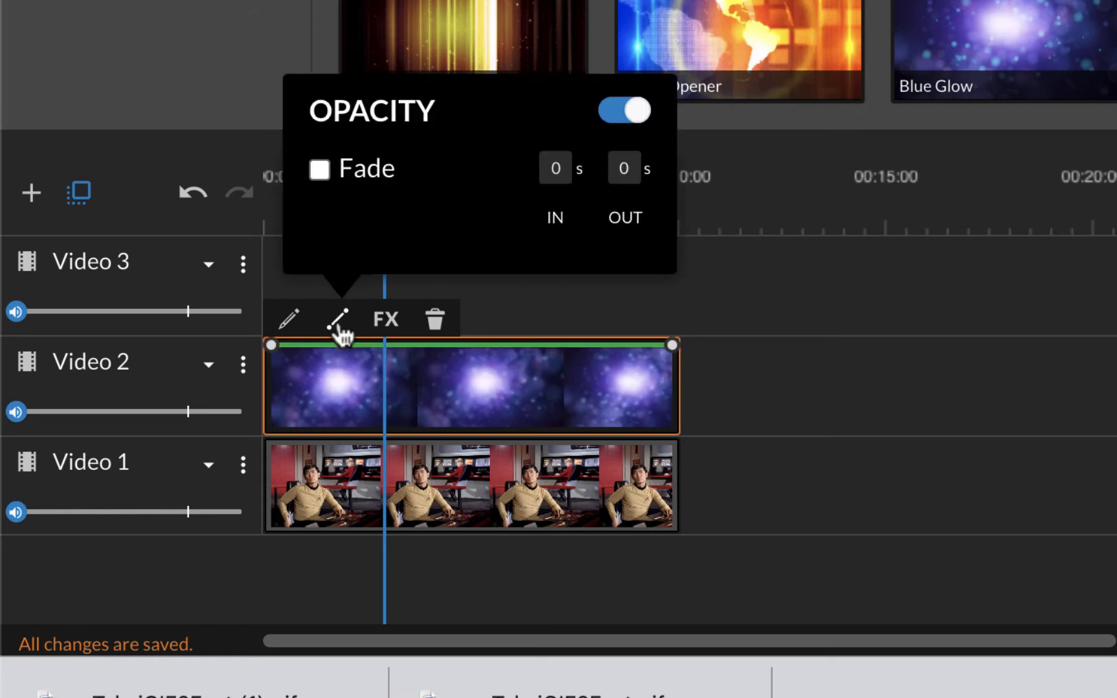
left_click(338, 321)
left_click_drag(271, 348, 270, 394)
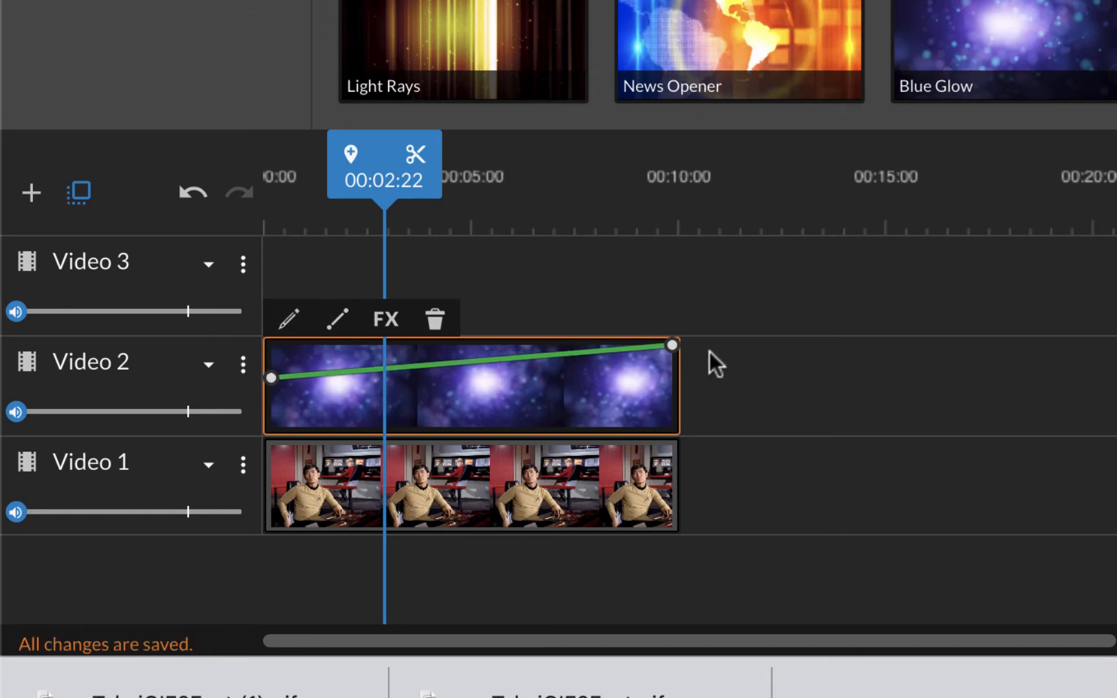
mouse_move(677, 362)
left_click_drag(677, 363, 677, 396)
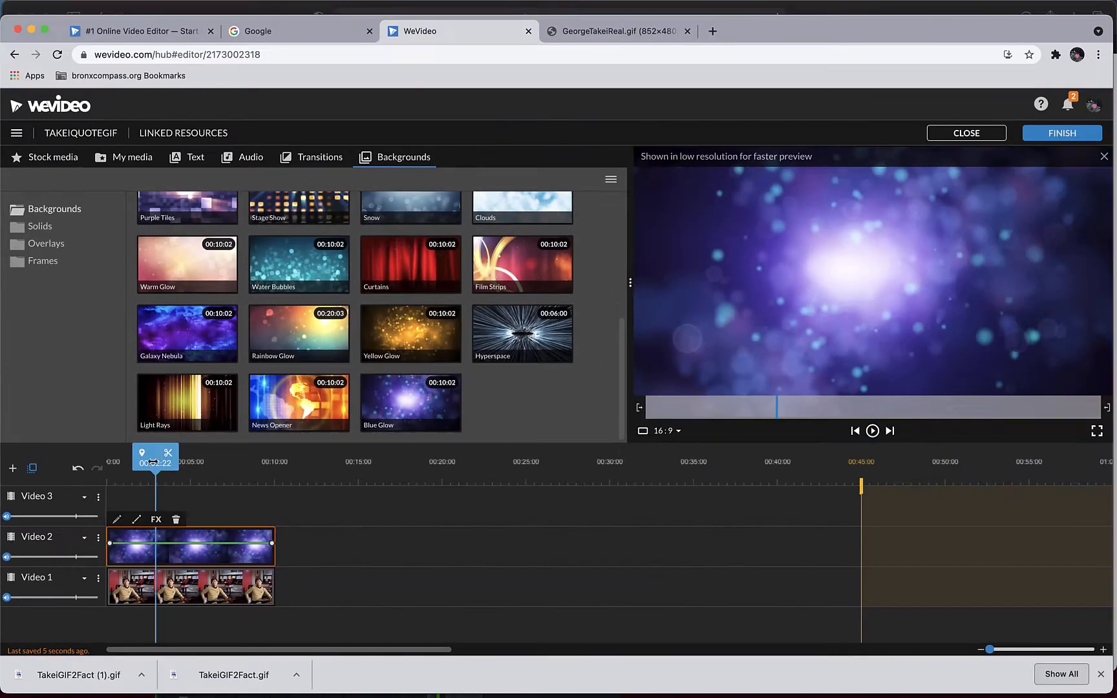
left_click_drag(373, 170, 285, 170)
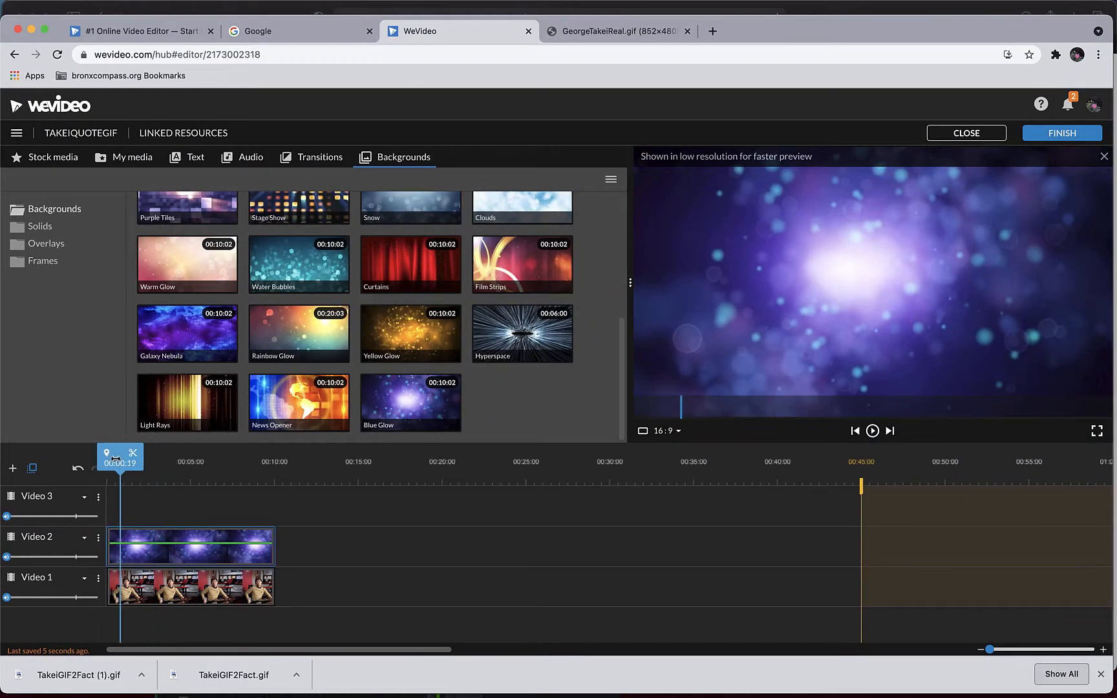
left_click_drag(115, 460, 90, 461)
key("space")
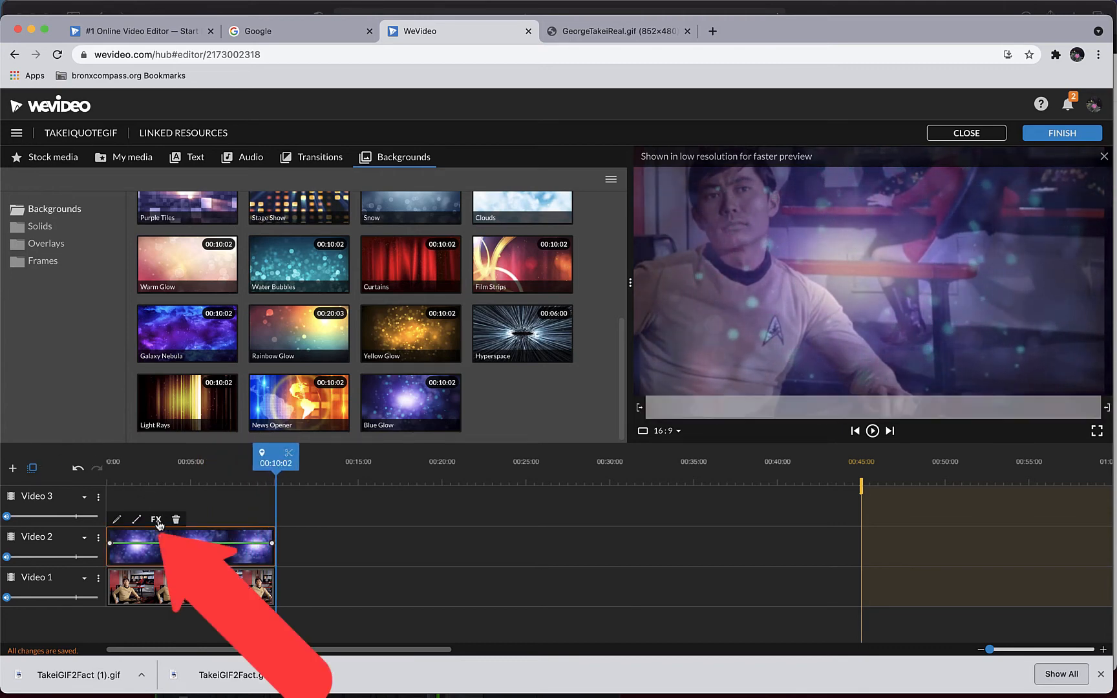
- Apply the Black and White and Sepia effects to the Blue Glow clip only
left_click(156, 520)
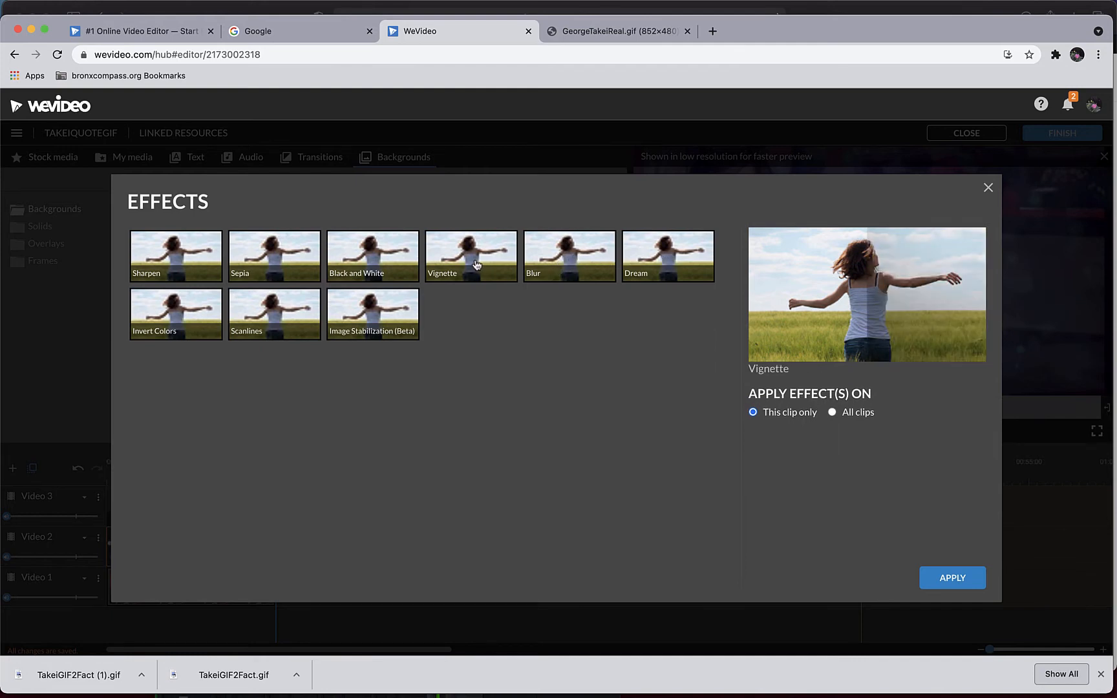
left_click(368, 270)
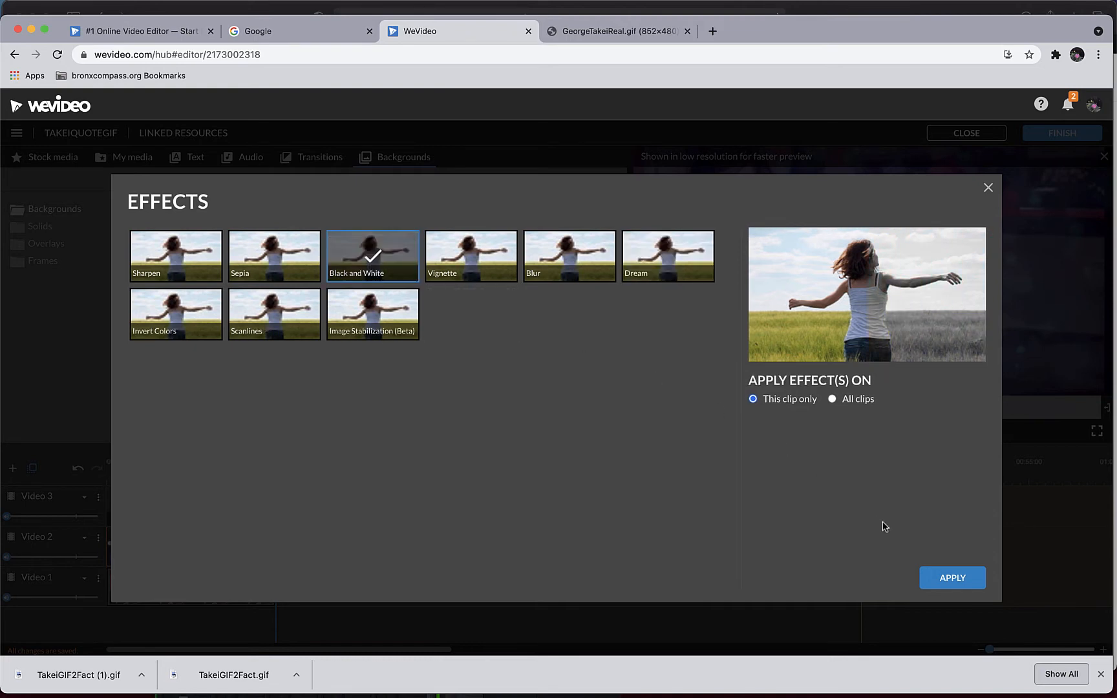
left_click(274, 269)
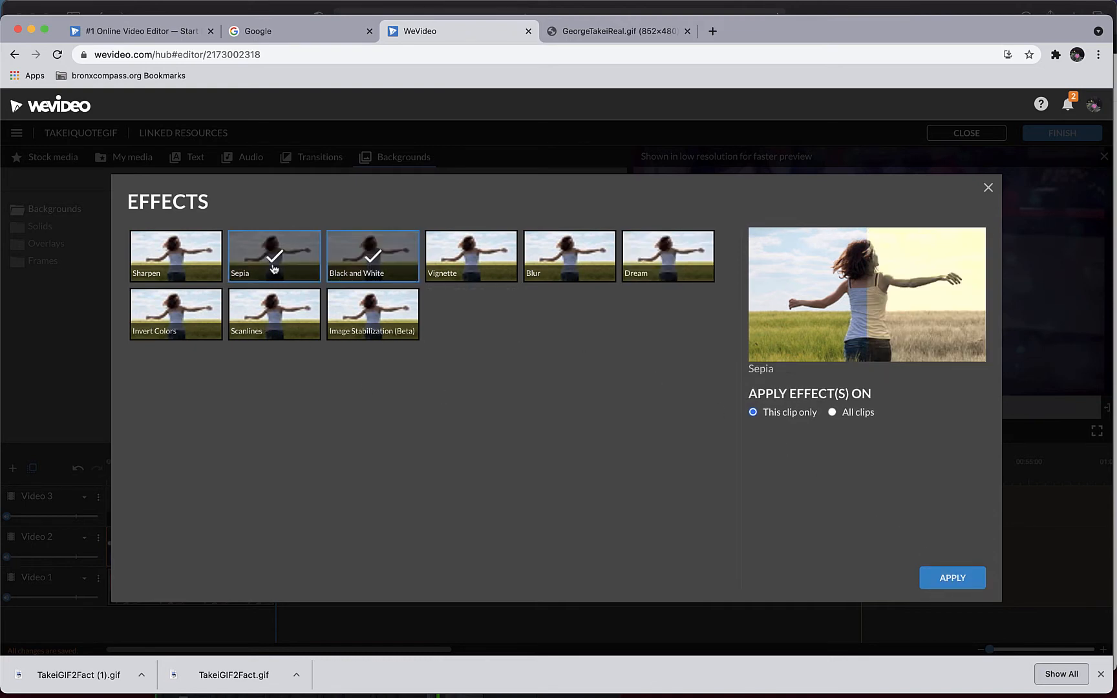
left_click(961, 580)
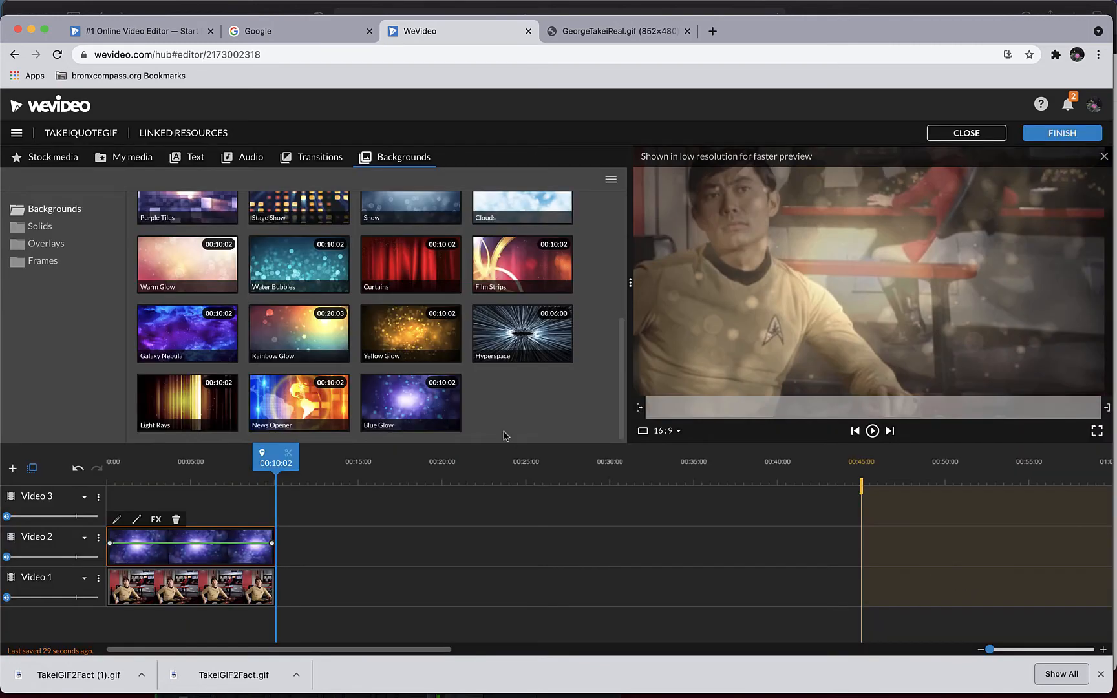
- Play the first seconds of the timeline twice to check how the effects look over the image
key("space")
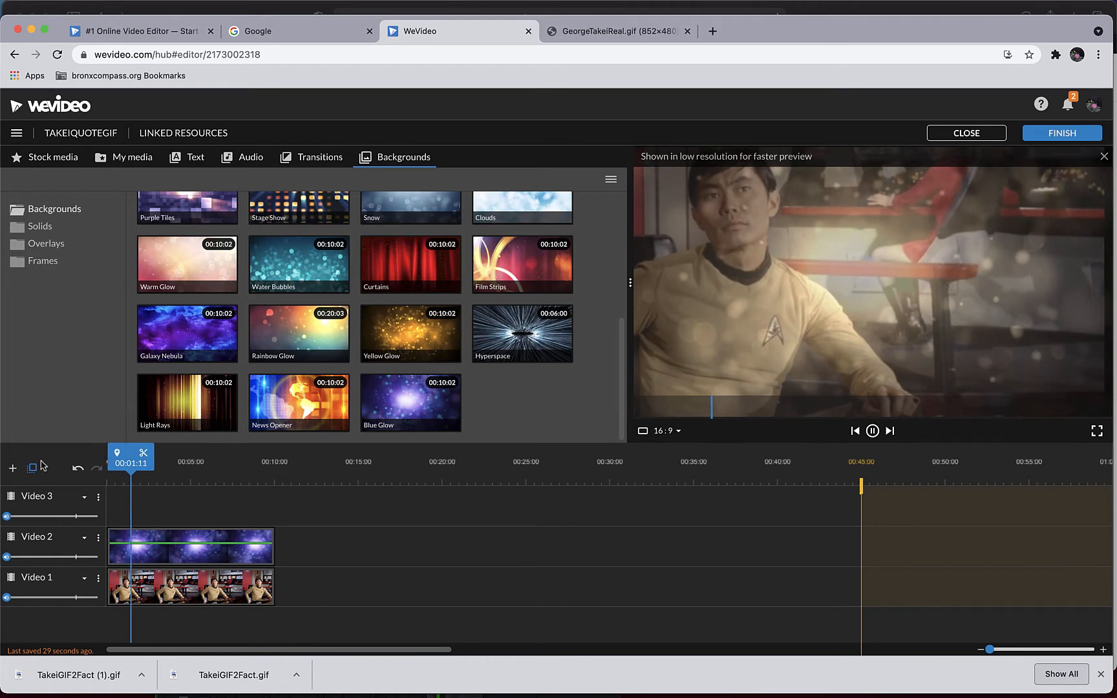
key("space")
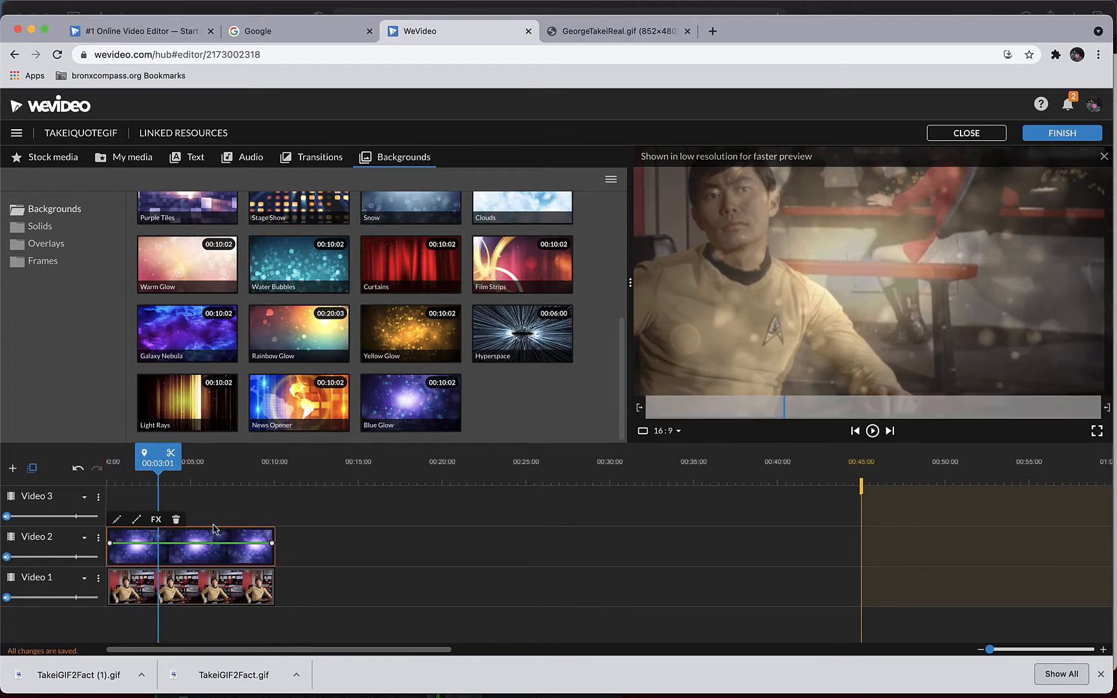
left_click_drag(178, 475, 113, 470)
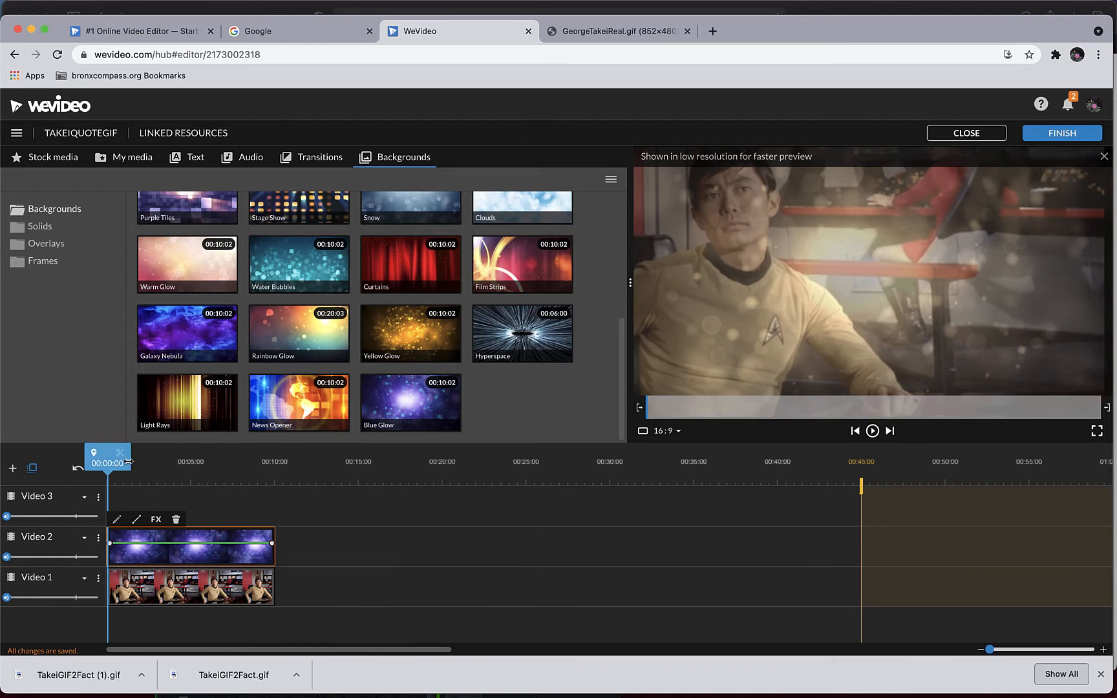
key("space")
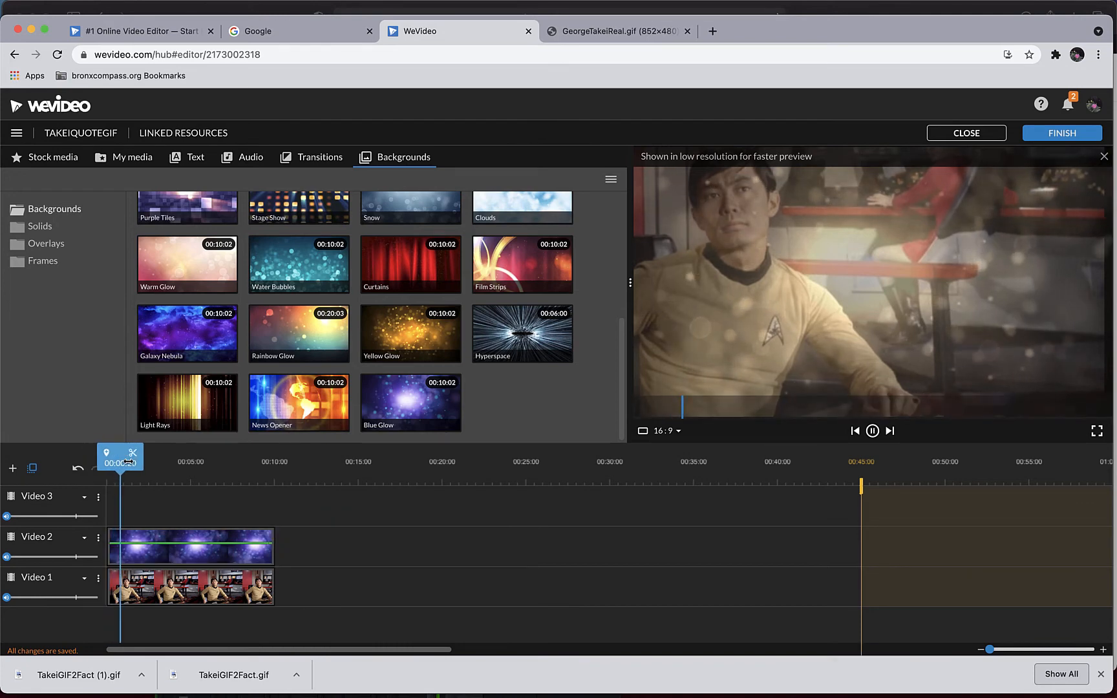
key("space")
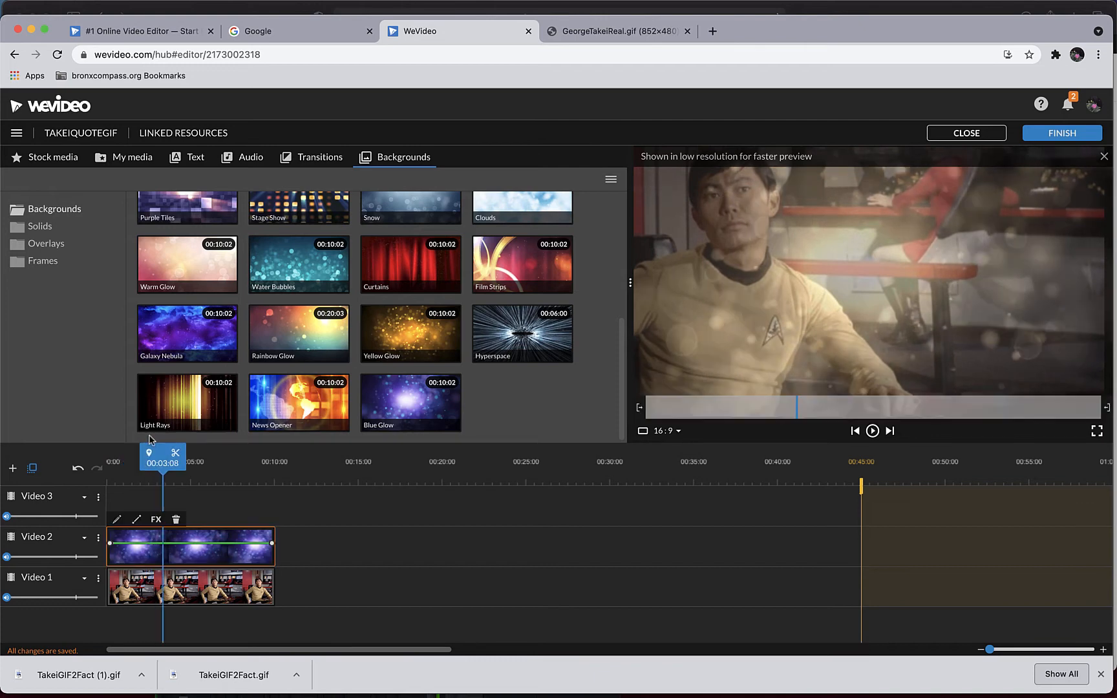
- Add the Emphasis - Quote motion title to Video 3, starting at 00:01:00 on the timeline
left_click(194, 158)
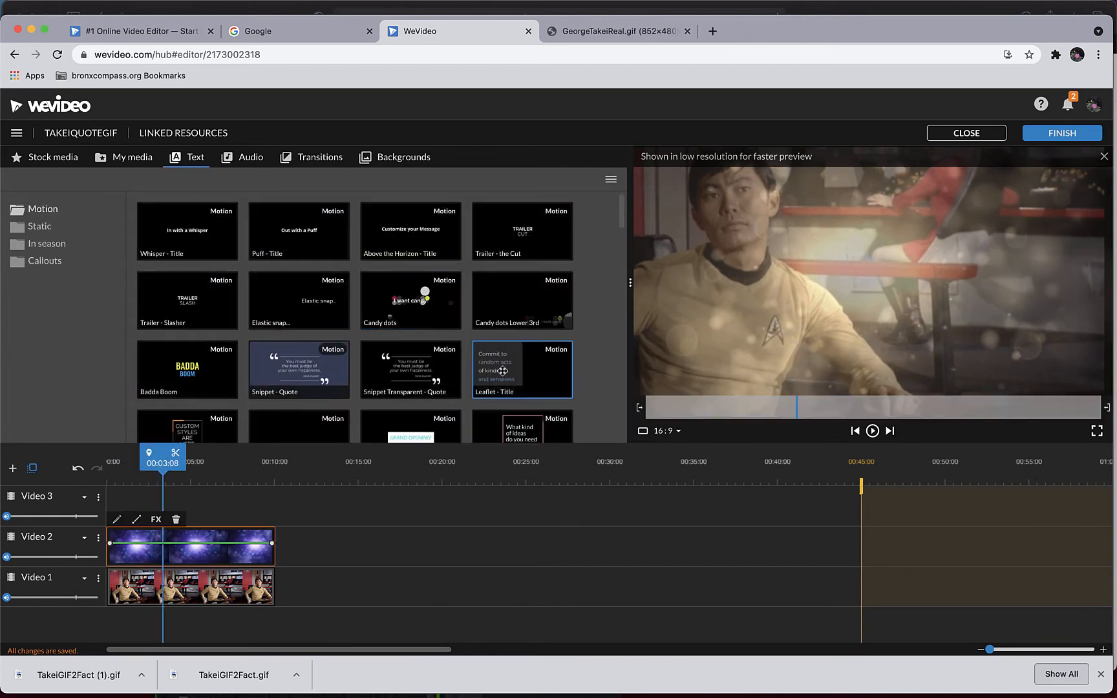
scroll(502, 371, "down", 1)
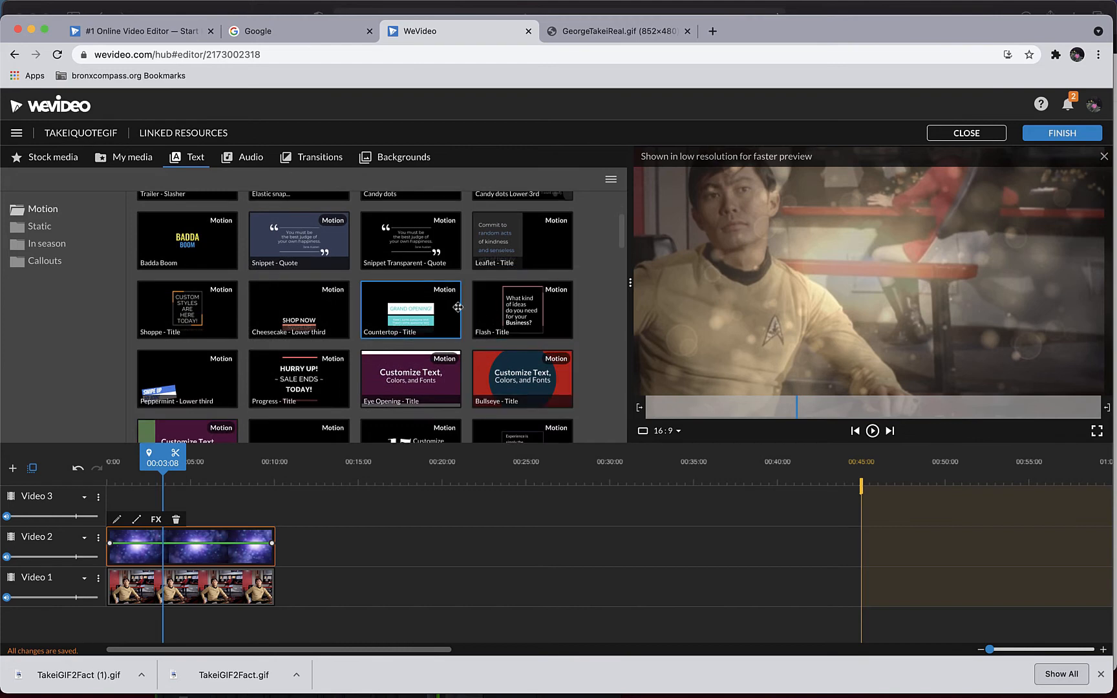
scroll(459, 307, "down", 3)
scroll(459, 307, "down", 2)
scroll(458, 307, "down", 10)
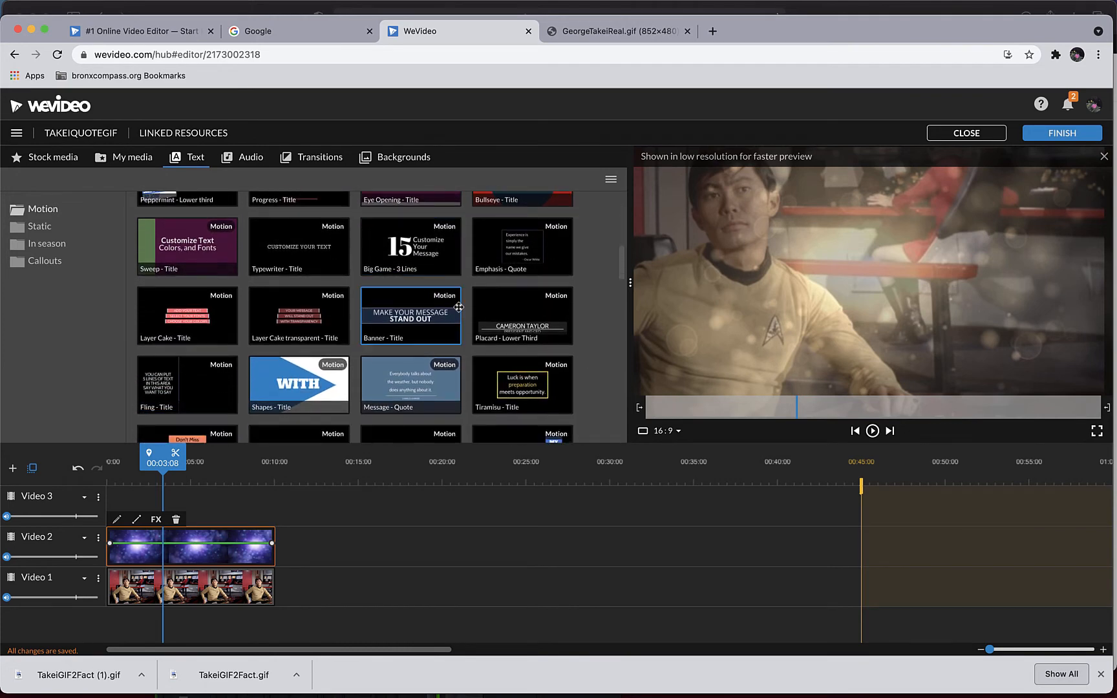
scroll(459, 307, "down", 10)
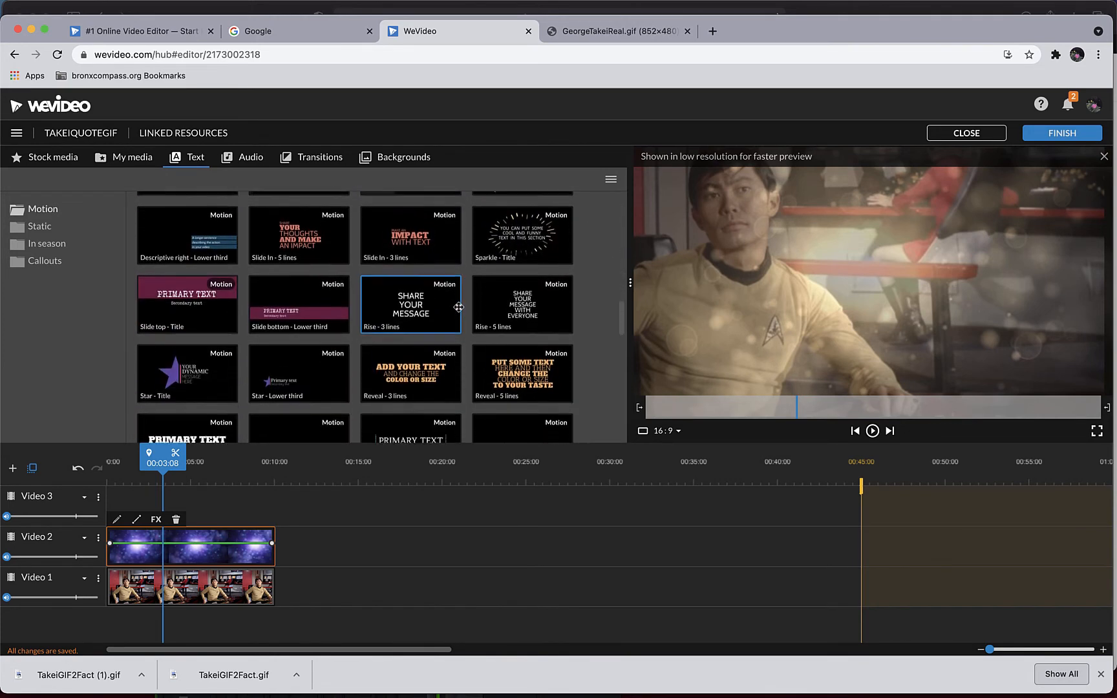
scroll(459, 307, "up", 2)
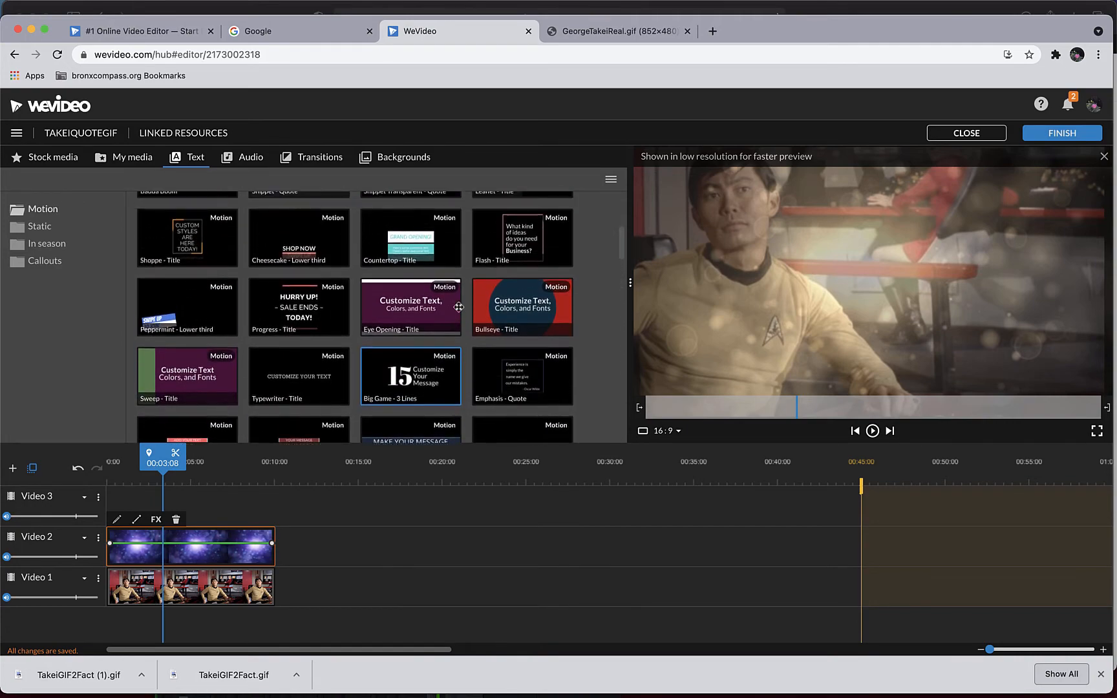
left_click_drag(523, 336, 143, 510)
left_click_drag(357, 295, 353, 296)
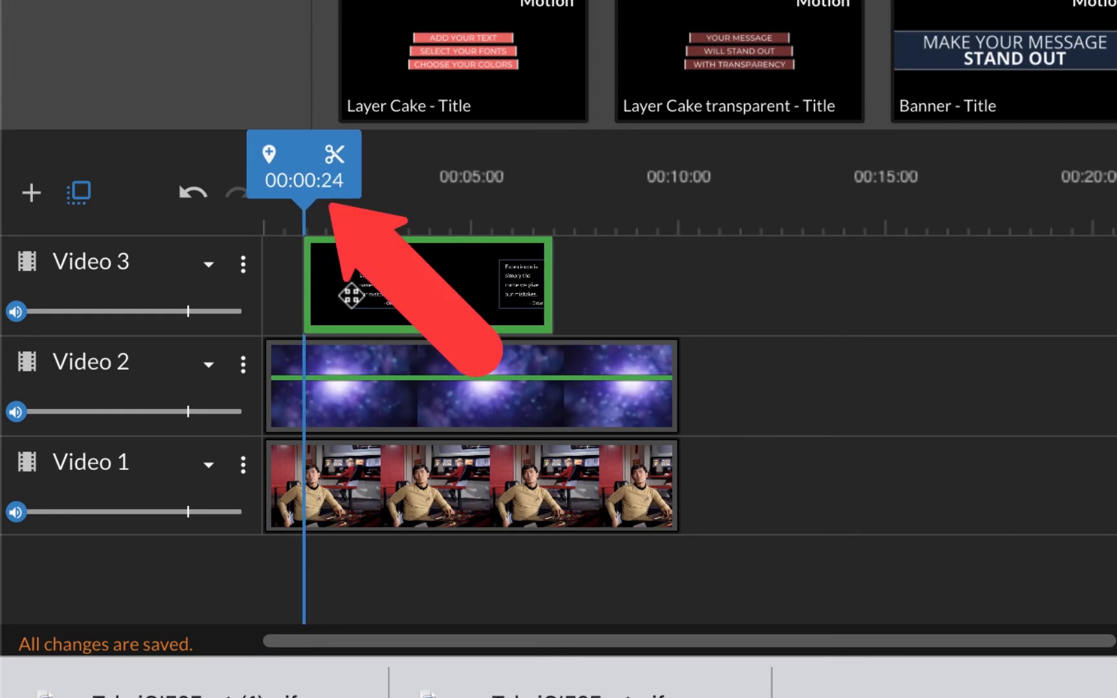
left_click_drag(353, 295, 353, 296)
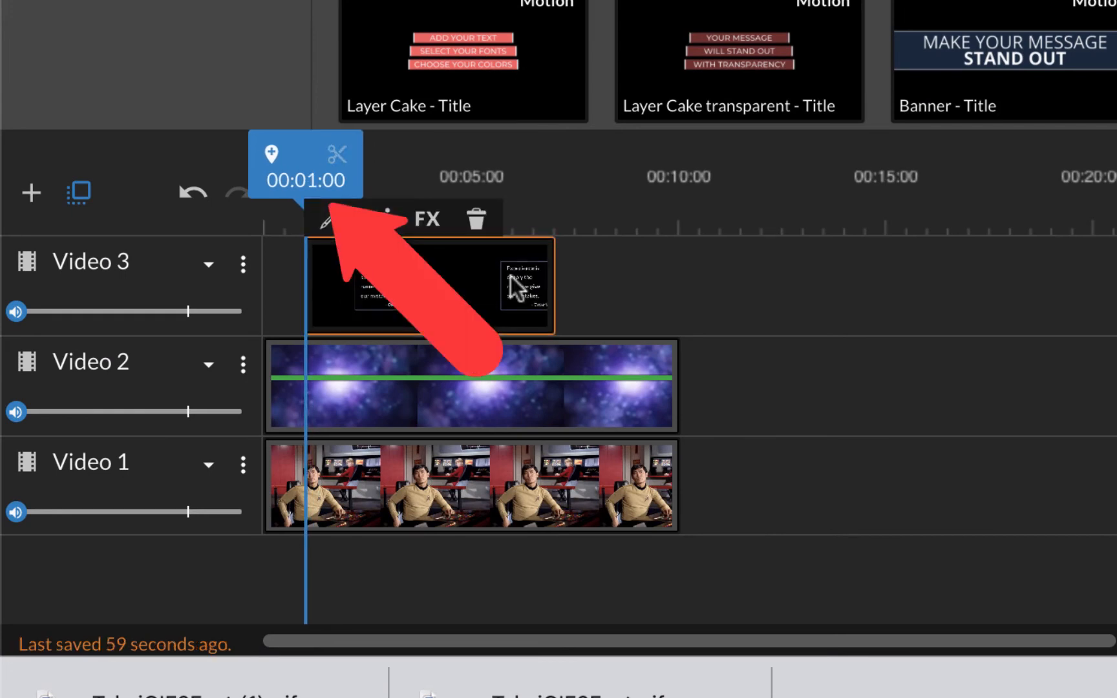
- Extend the Emphasis - Quote title to end at about 00:09:04 and play the start of the project
left_click_drag(554, 289, 634, 298)
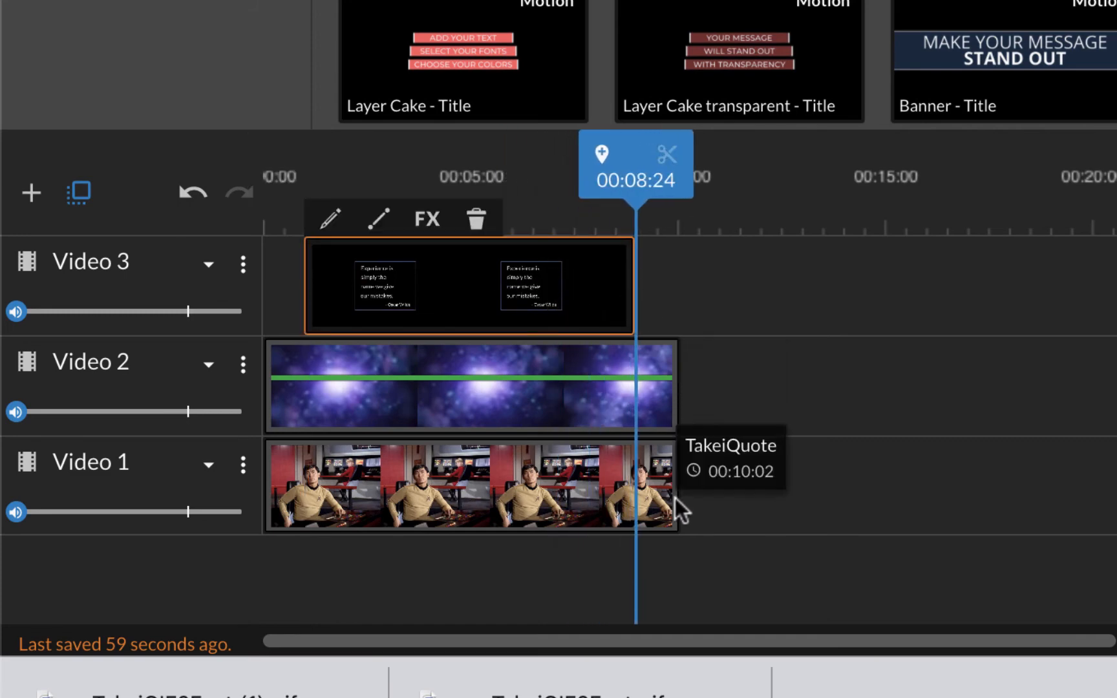
left_click_drag(632, 292, 641, 295)
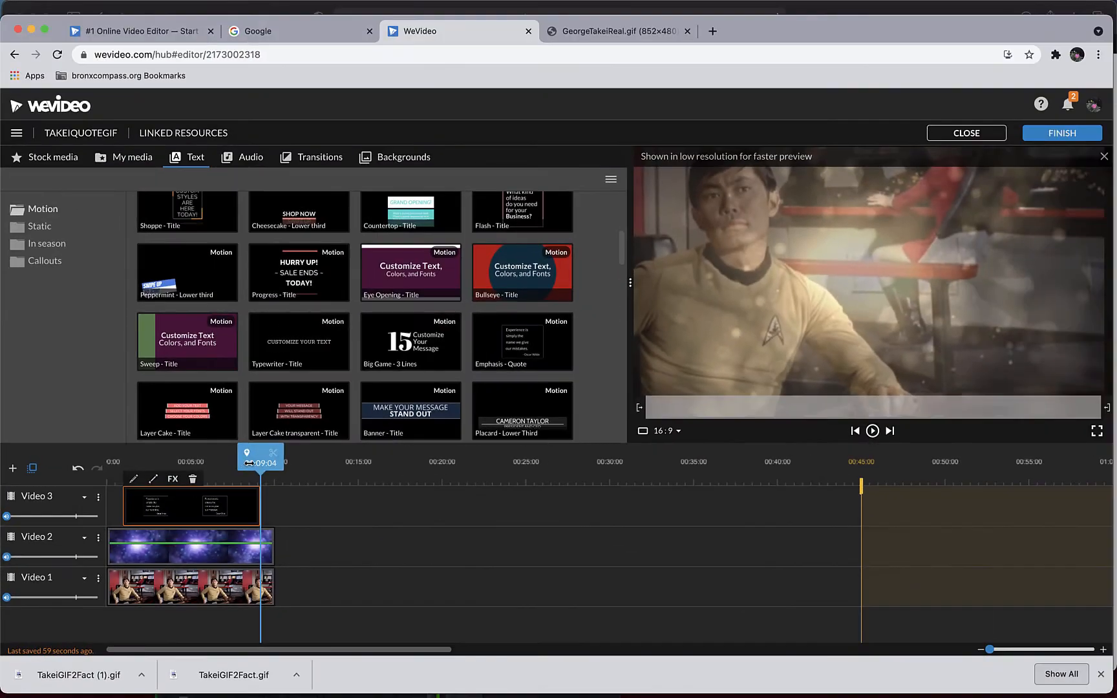
left_click_drag(248, 463, 30, 453)
key("space")
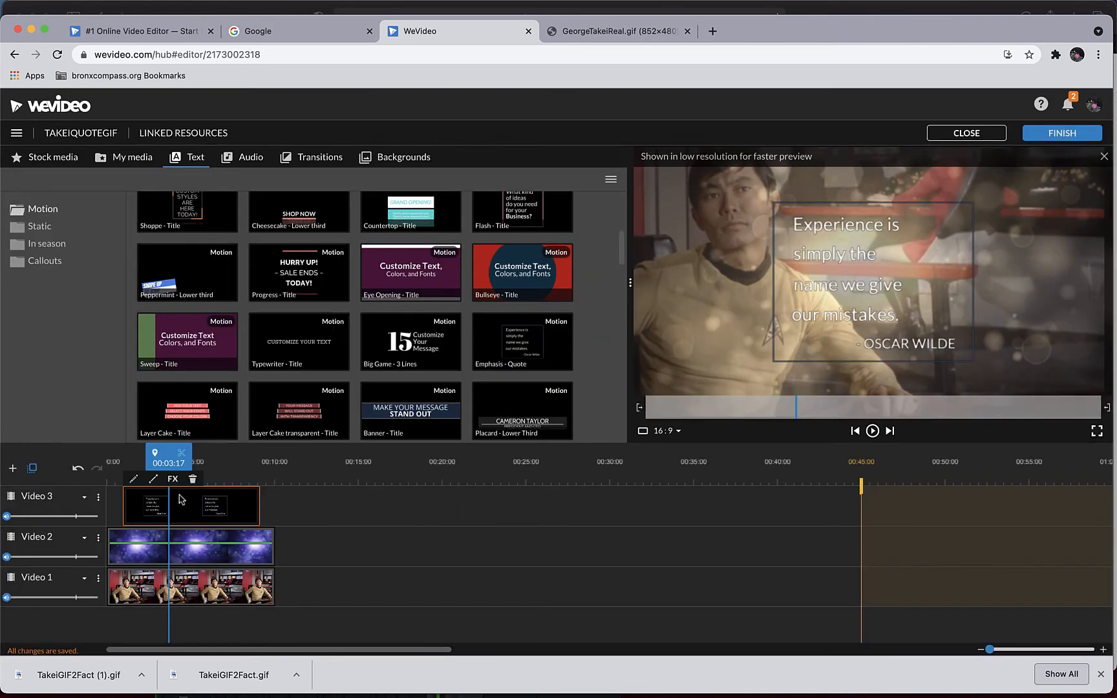
- Open the quote title for editing, scale it to 1.24 and move it beside the man's face, at about x 62, y -185
double_click(187, 509)
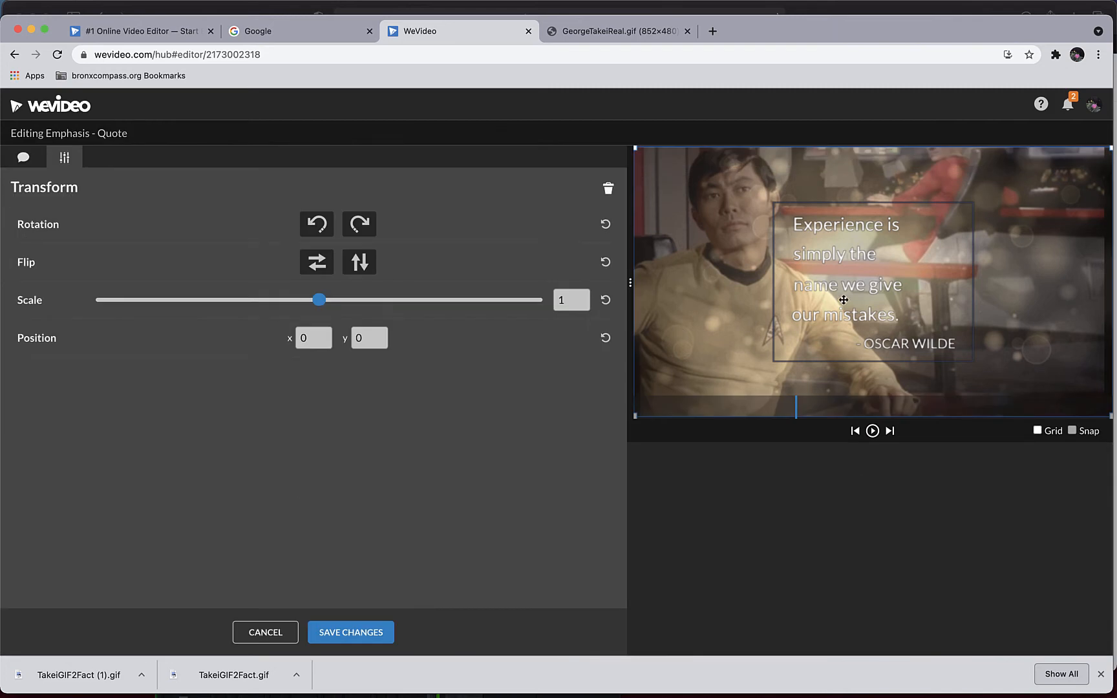
left_click_drag(844, 300, 899, 281)
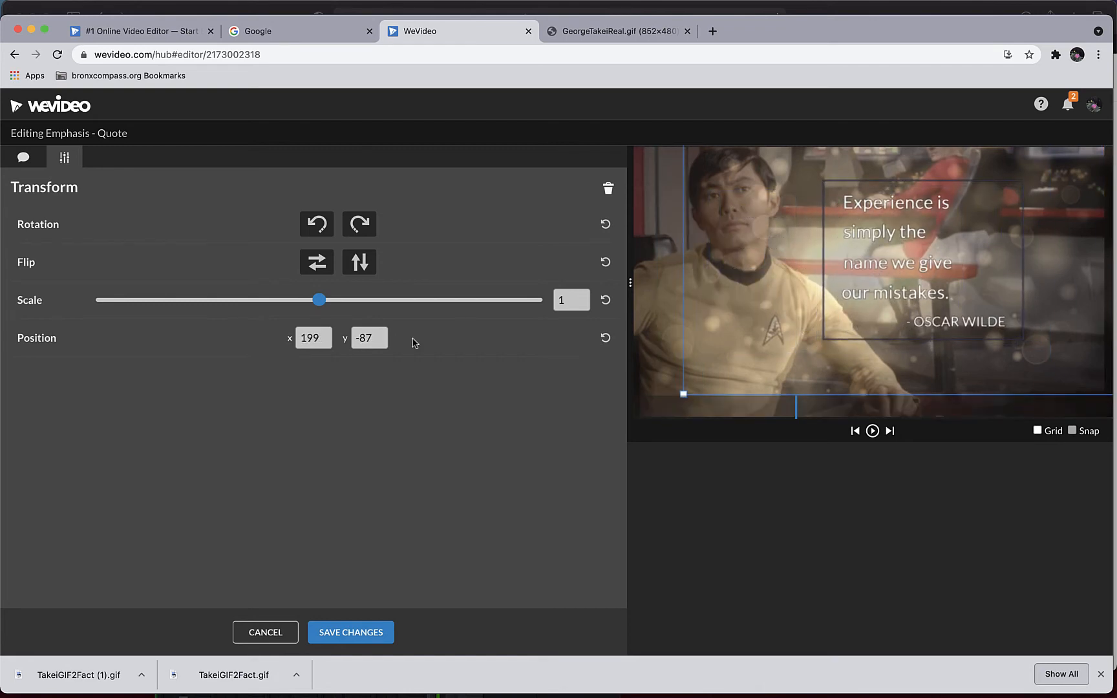
left_click_drag(319, 300, 334, 305)
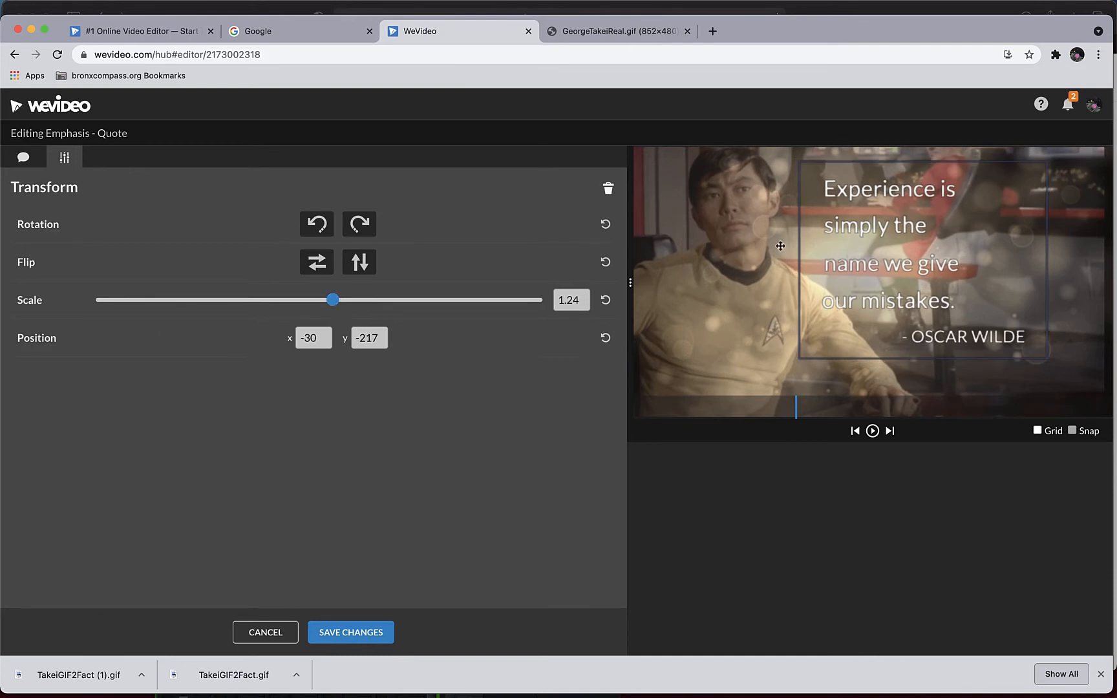
left_click_drag(898, 273, 921, 282)
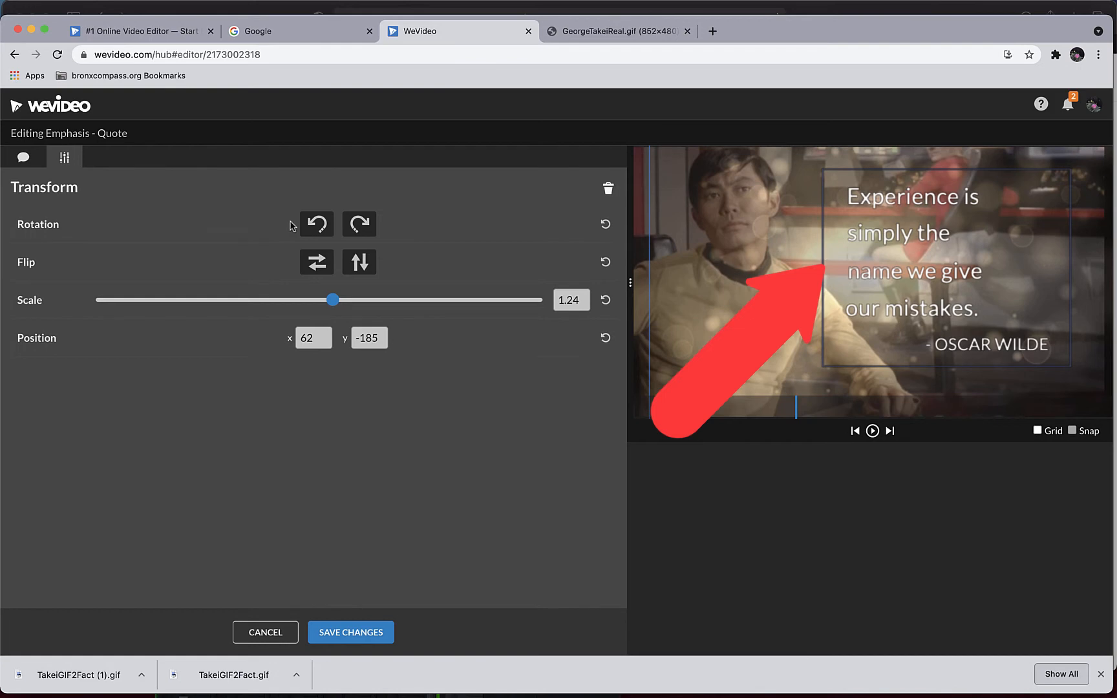
- Change the quote title's frame color to bright green
left_click(24, 160)
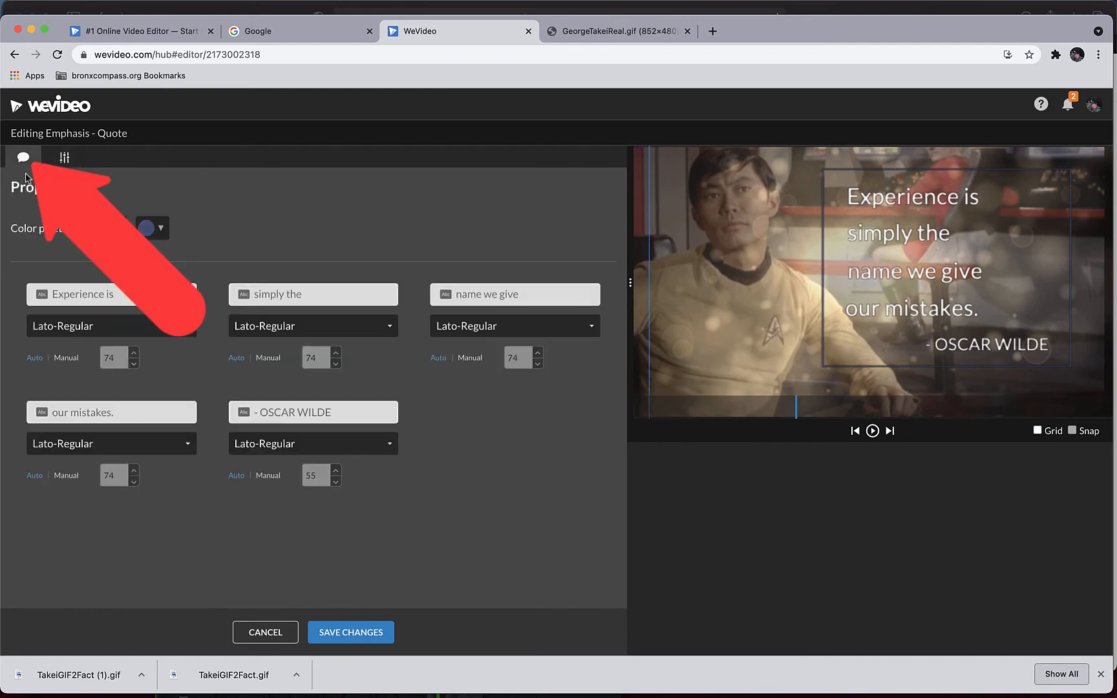
left_click(147, 236)
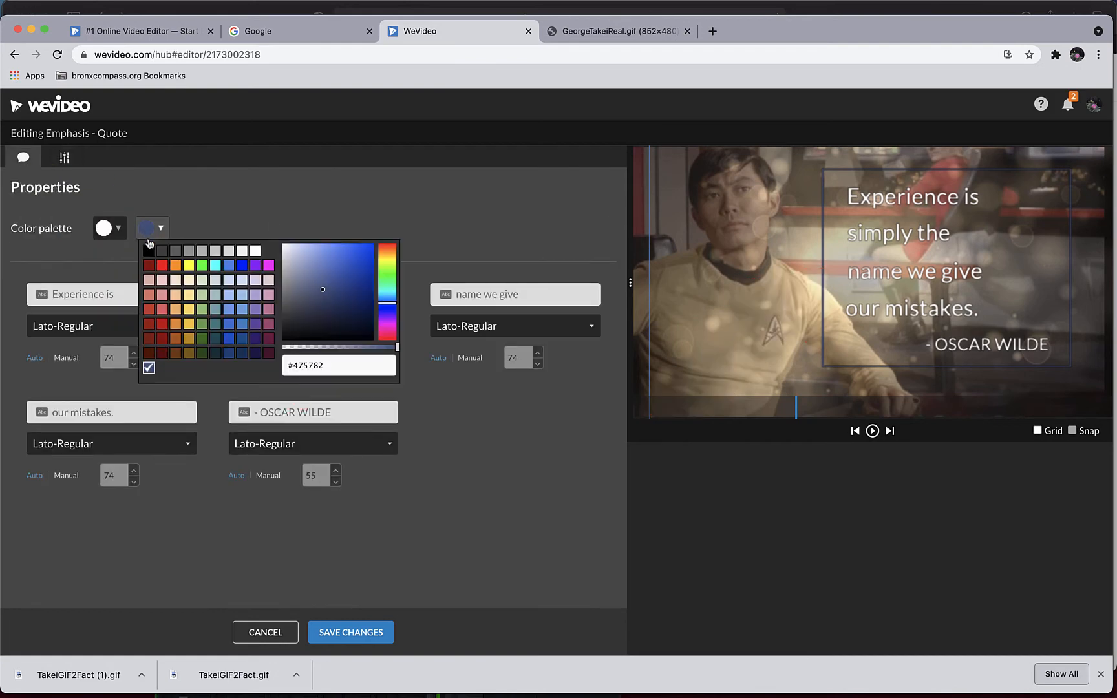
left_click(201, 265)
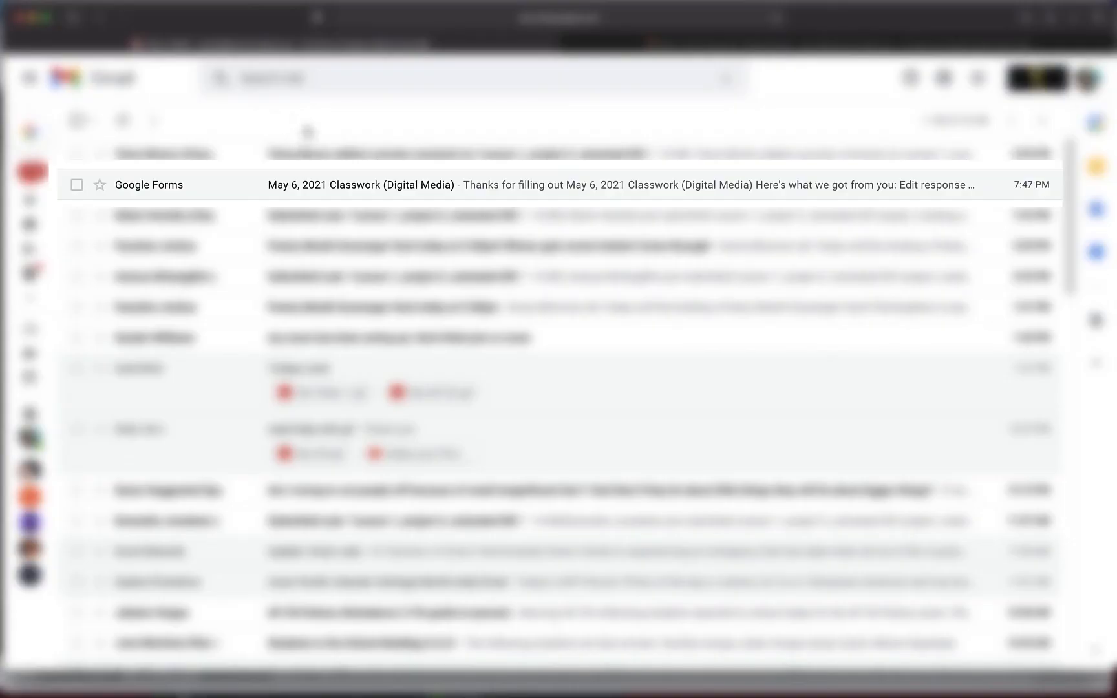
- Copy the selected quote without its quotation marks from the May 6, 2021 Classwork (Digital Media) email in Gmail, and return to WeVideo
left_click(298, 192)
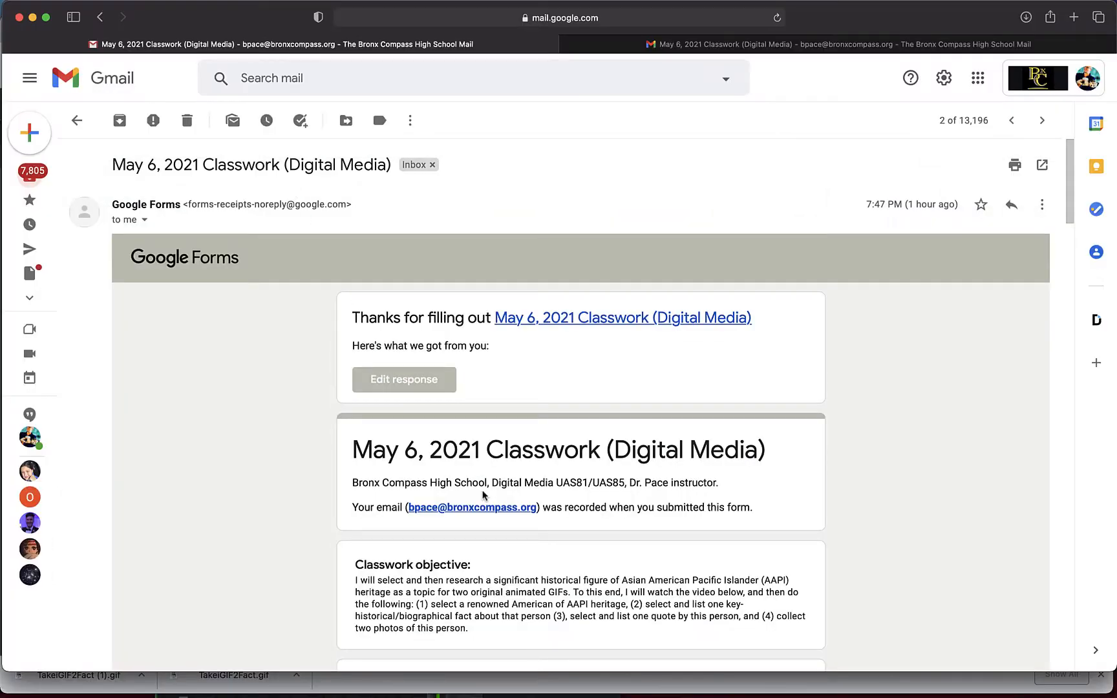
scroll(482, 495, "down", 20)
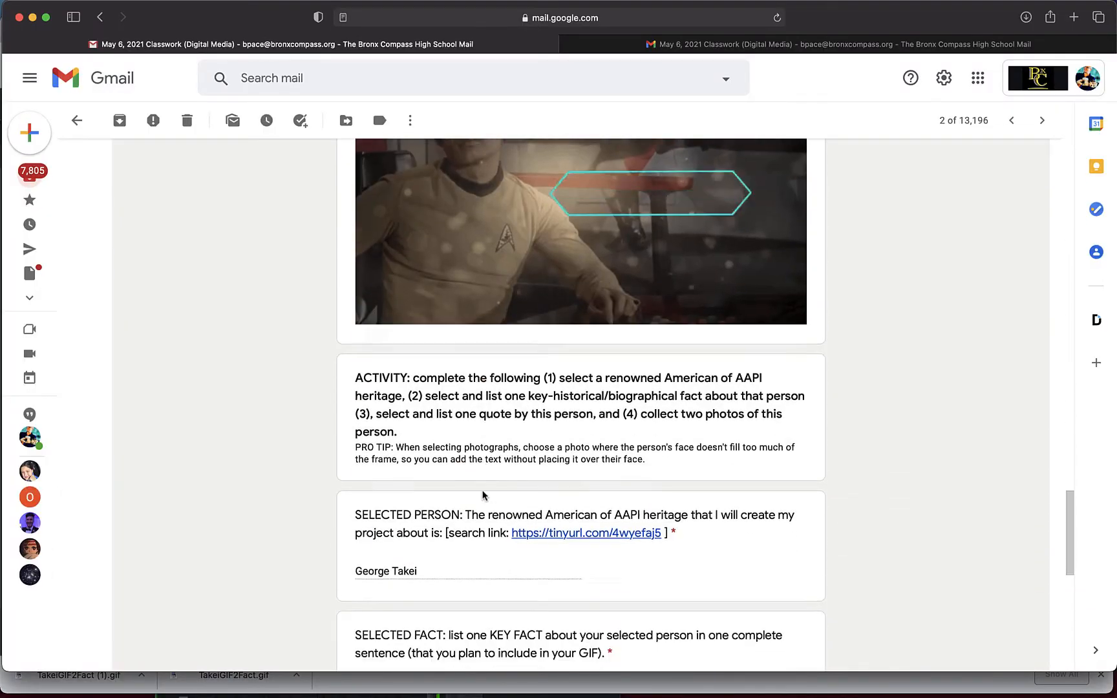
scroll(482, 495, "down", 8)
scroll(482, 495, "up", 4)
scroll(452, 494, "down", 1)
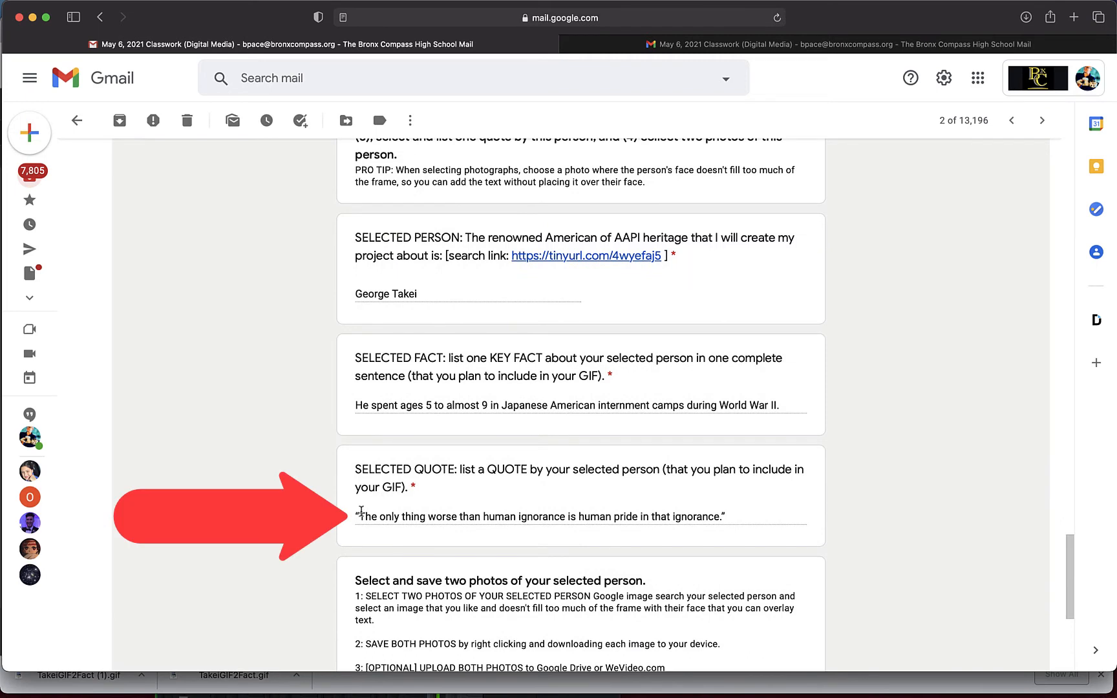
left_click_drag(359, 516, 720, 516)
key("super+c")
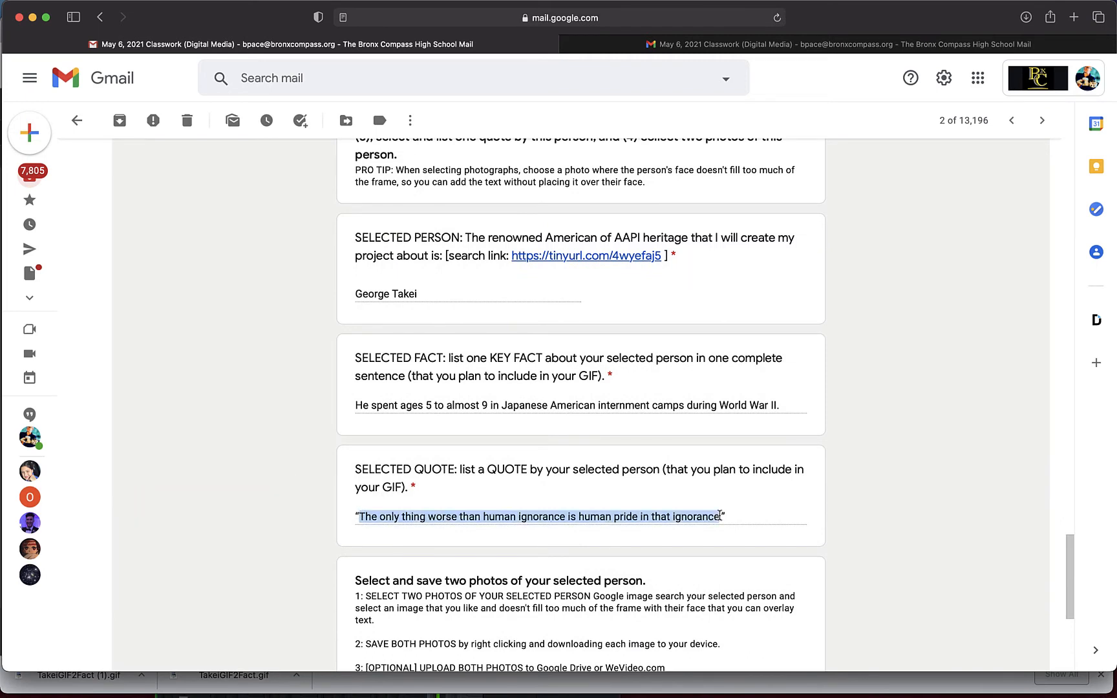
key("super+Tab")
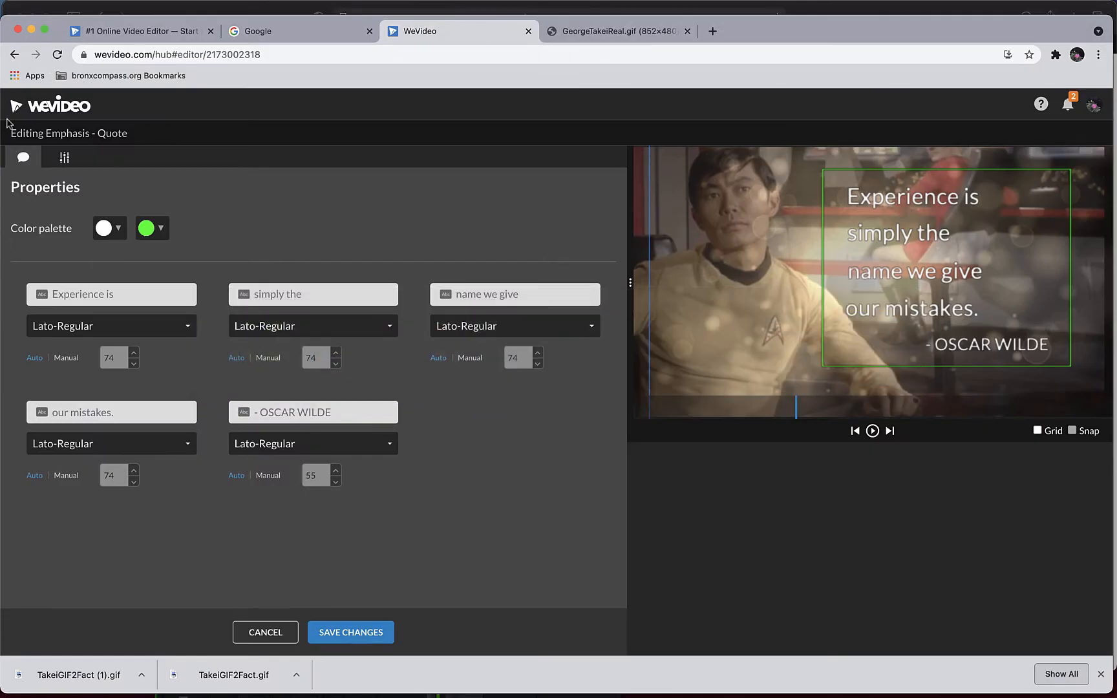
- Paste the quote into the title and split it so the first two lines read "The only thing worse" and "than human ignorance"
left_click(104, 294)
key("super+v")
left_click_drag(194, 295, 151, 295)
key("super+x")
left_click(306, 302)
key("super+v")
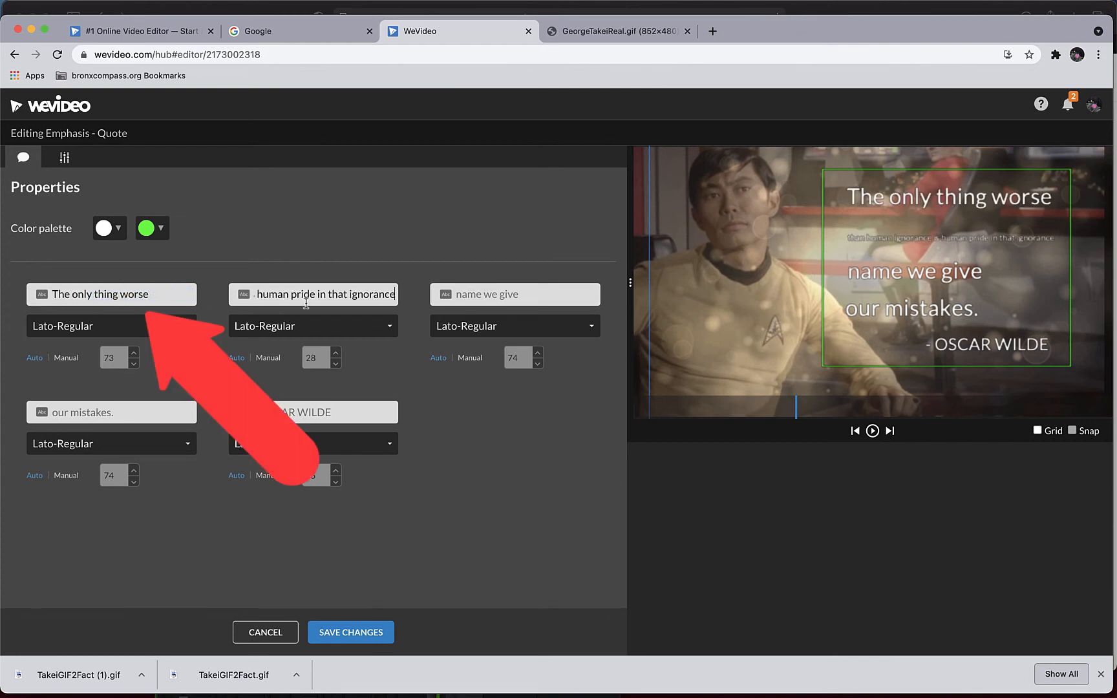
left_click_drag(396, 296, 359, 295)
key("super+x")
- Fill the title's third and fourth lines with "is human pride" and "in that ignorance."
left_click(477, 298)
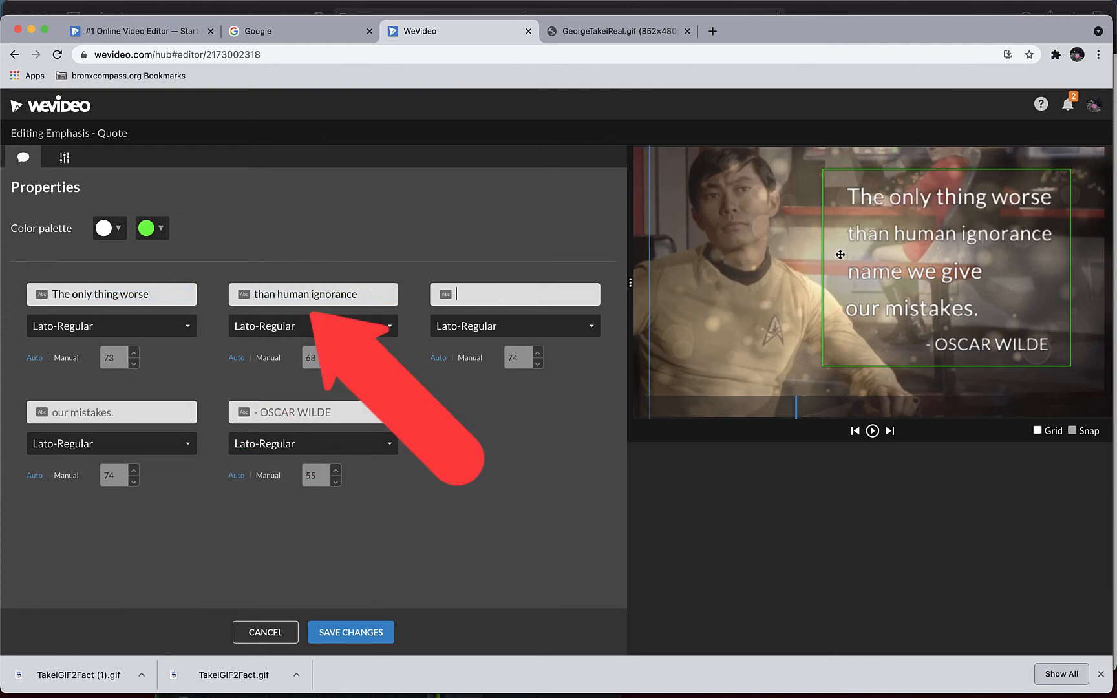
key("super+v")
left_click(456, 296)
left_click_drag(519, 295, 619, 304)
key("super+x")
left_click(140, 413)
key("super+v")
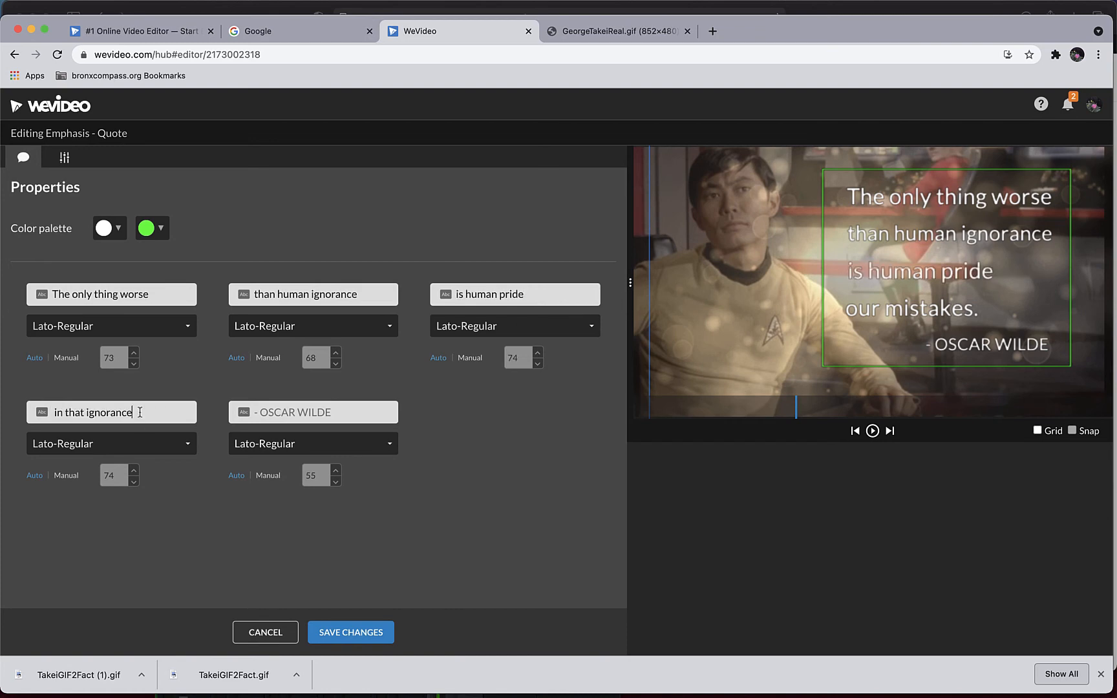
type(".")
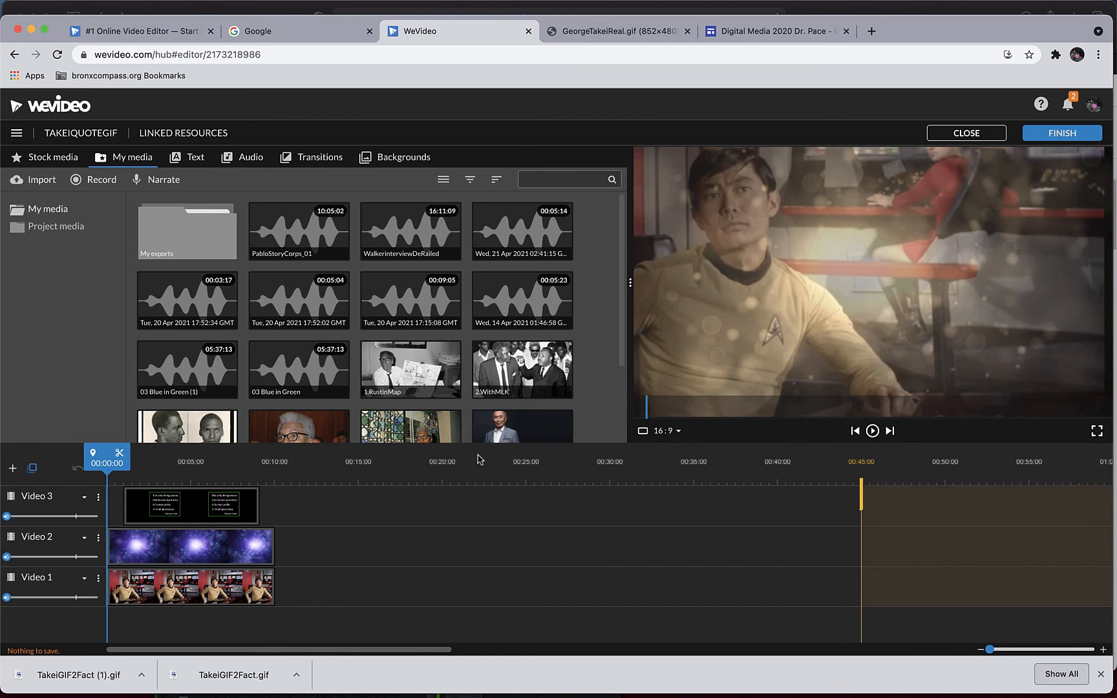
- Save the TakeiQuoteGIF project, and save a copy of it under the name TakeiFactGIF
left_click(16, 133)
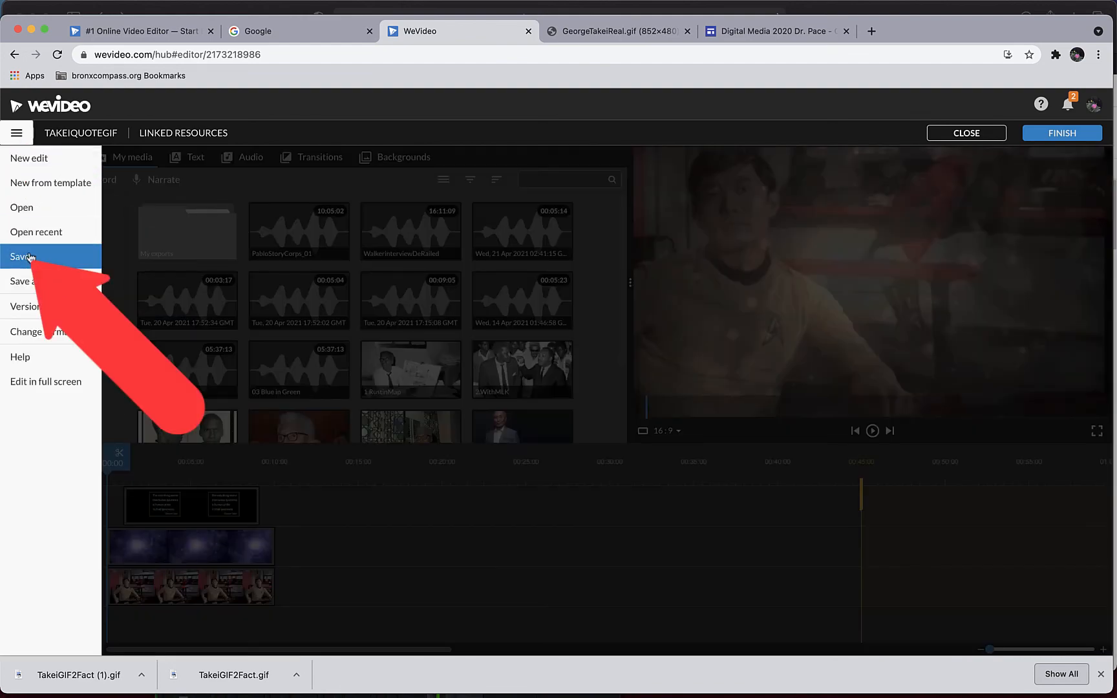
left_click(25, 252)
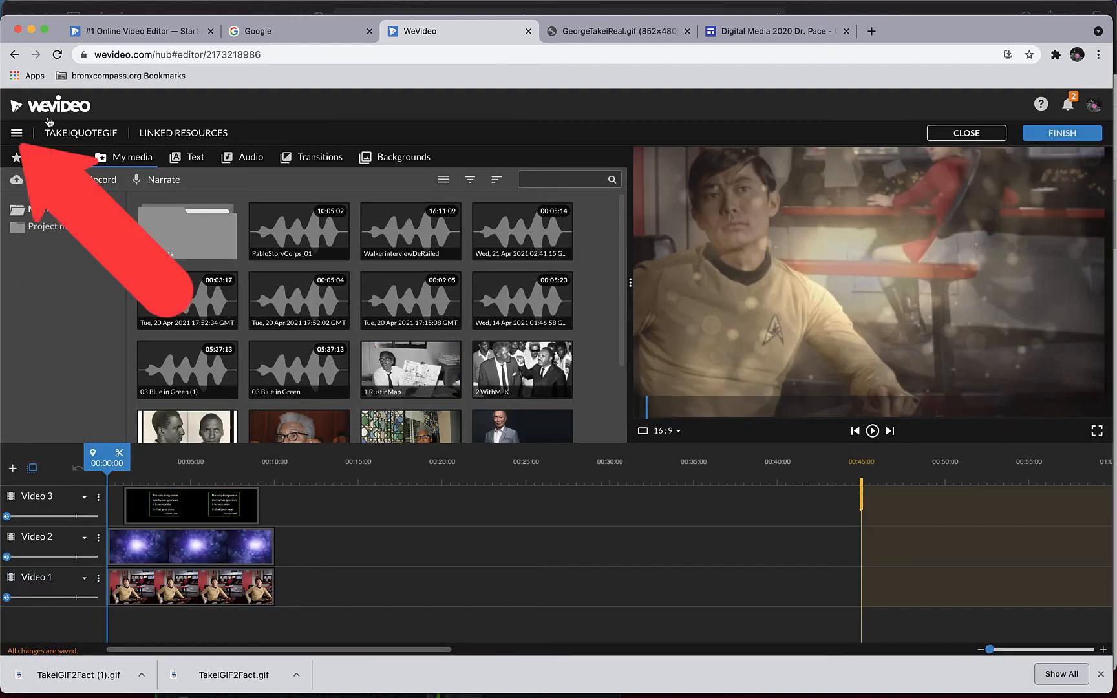
left_click(17, 132)
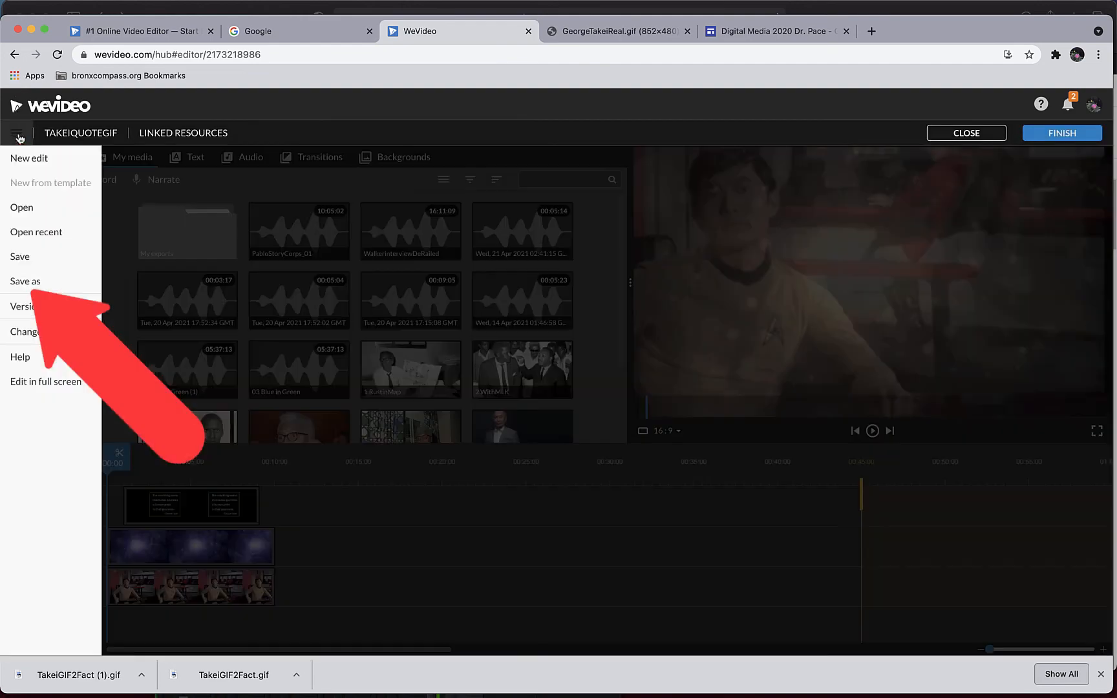
left_click(52, 283)
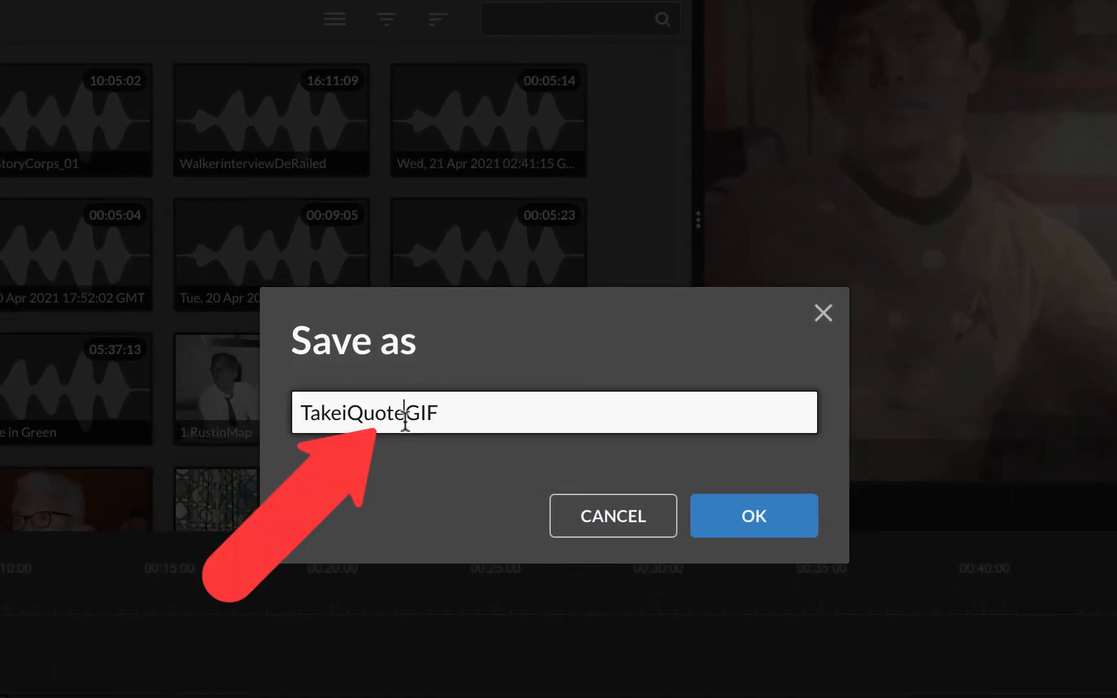
key("Left")
key("Left")
key("Left")
key("BackSpace")
key("BackSpace")
key("BackSpace")
key("BackSpace")
key("BackSpace")
type("Fac")
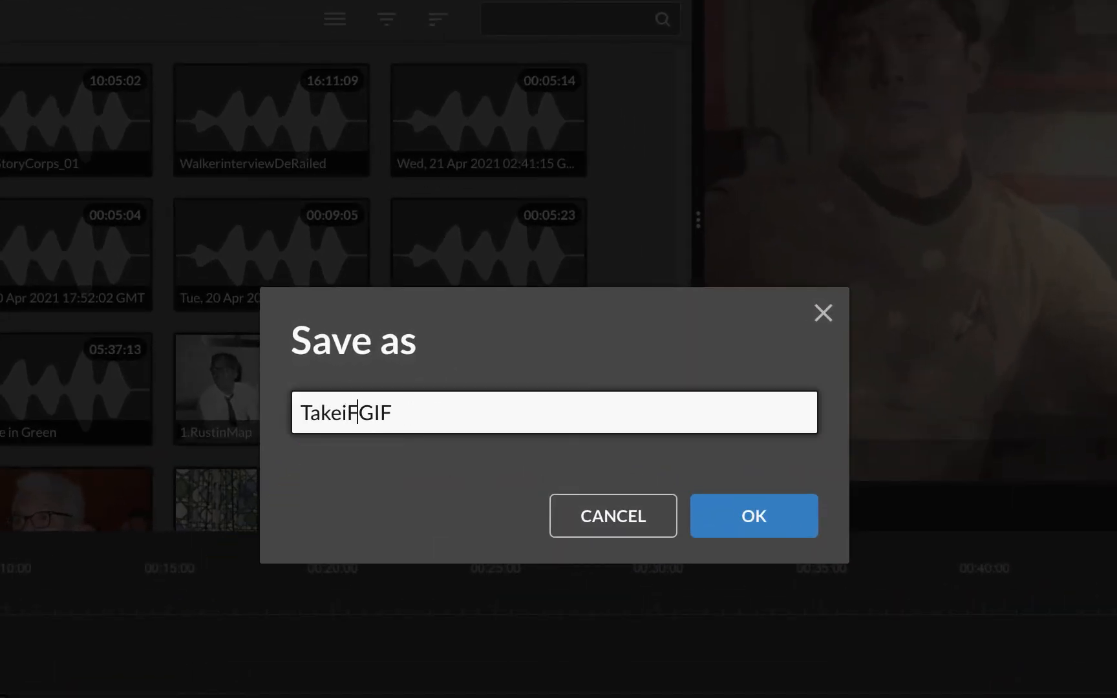
key("Return")
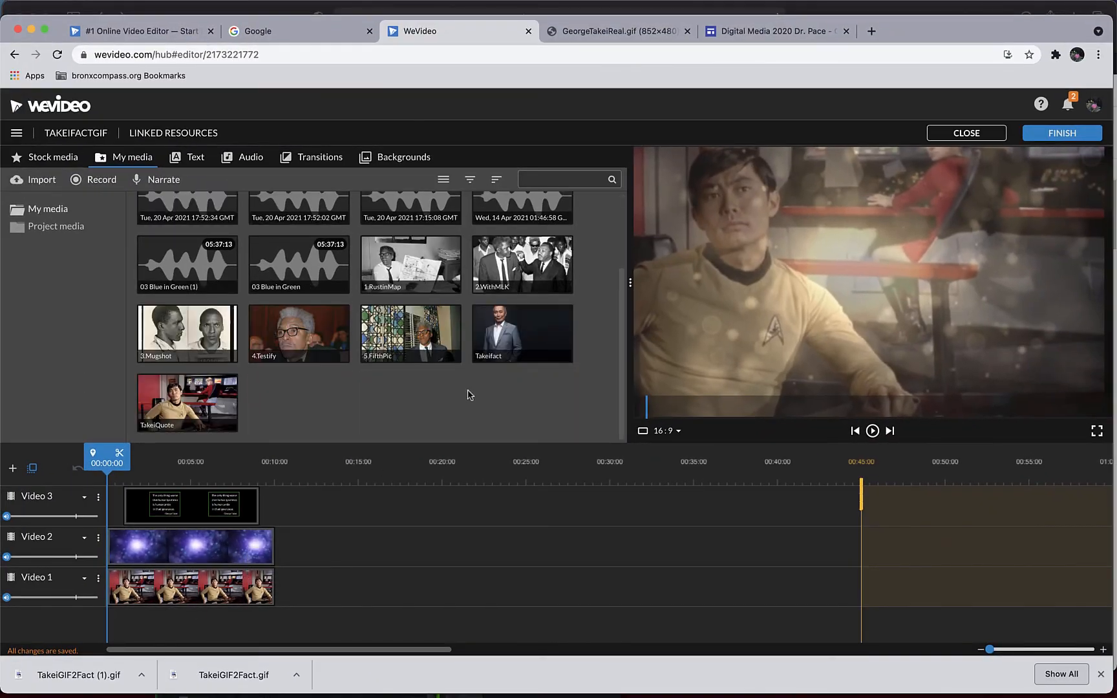
- Preview the Takeifact image and the Green Tiles background, and browse the other backgrounds
mouse_move(511, 326)
left_mouse_down()
mouse_move(207, 620)
mouse_move(192, 604)
mouse_move(526, 370)
left_mouse_up()
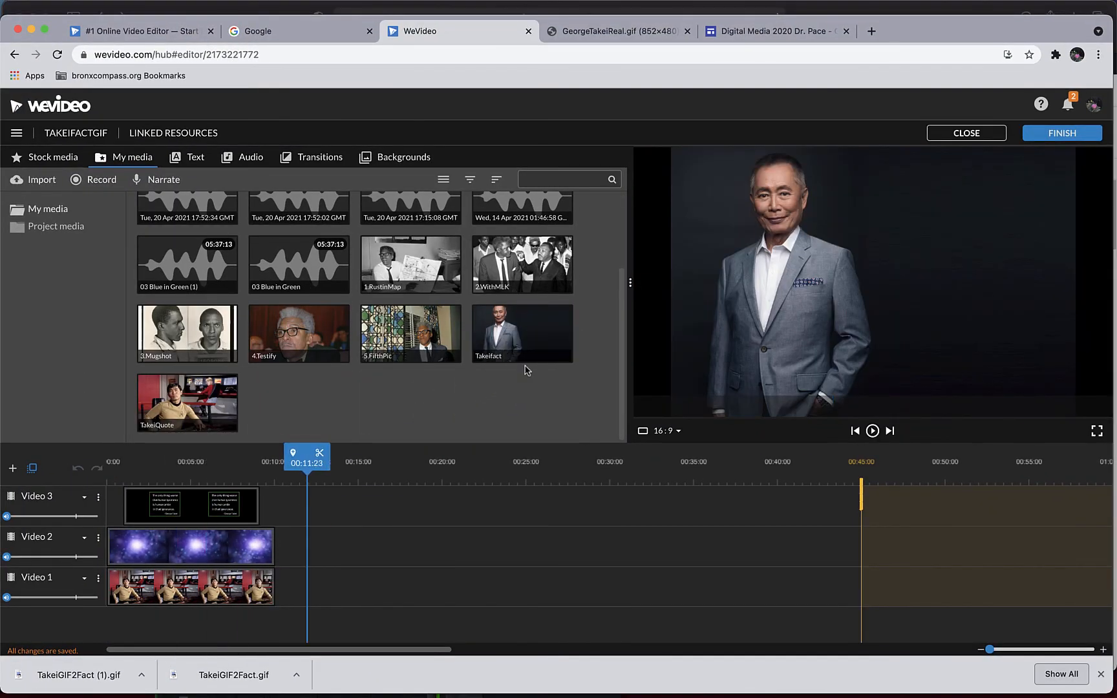
left_click(409, 158)
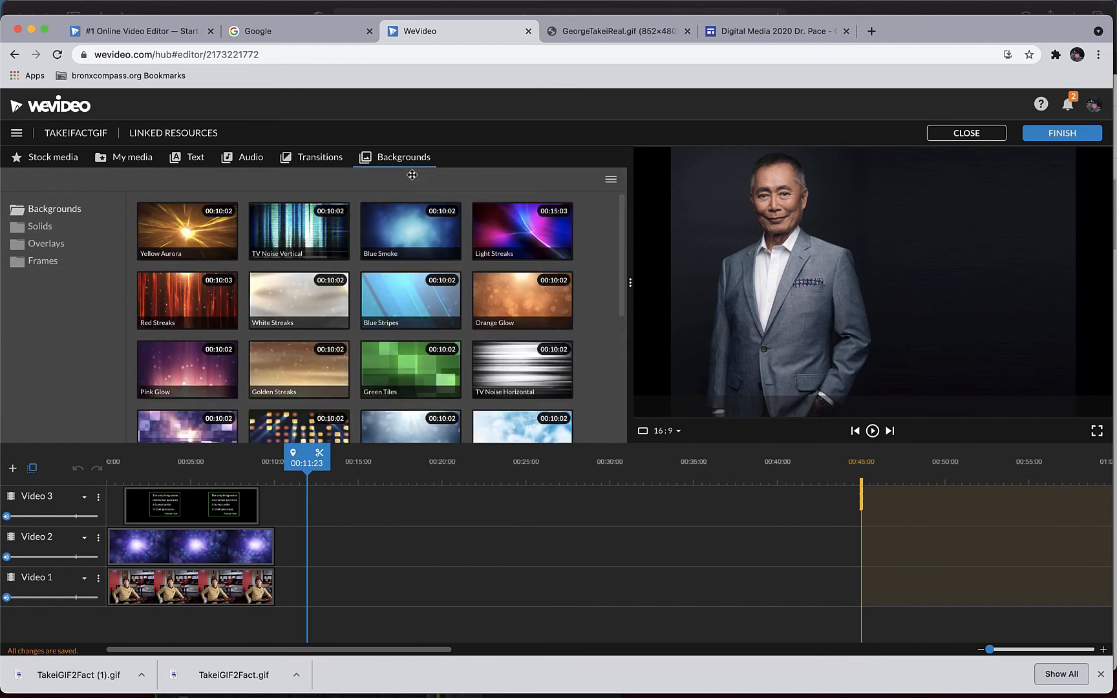
left_click(399, 352)
left_click_drag(400, 353, 390, 161)
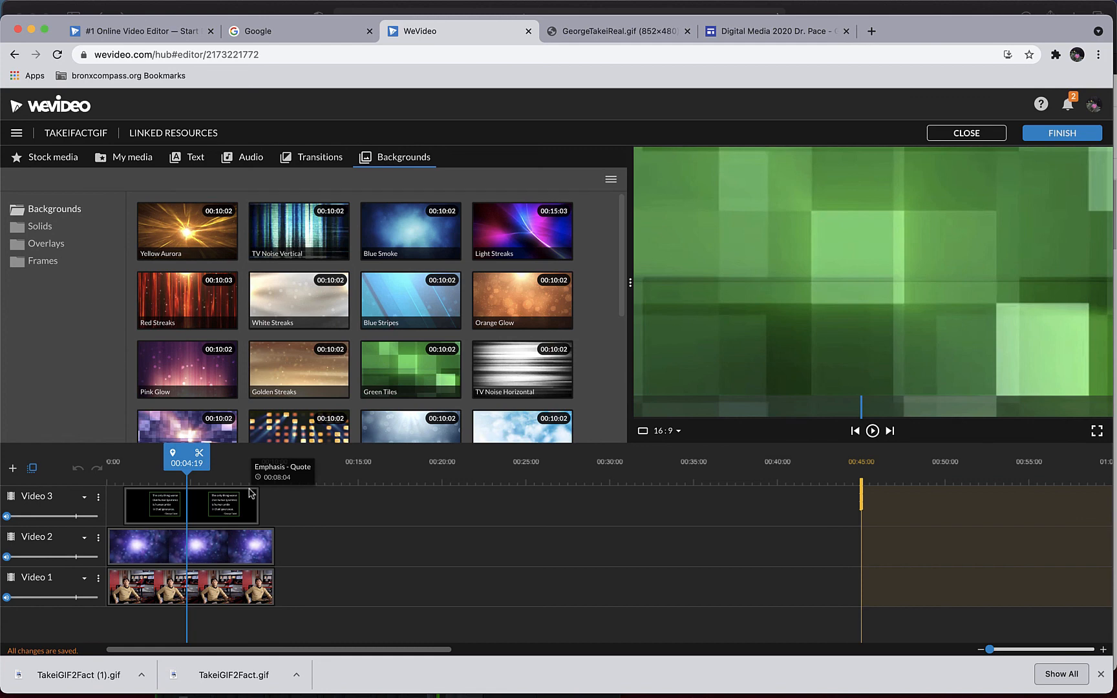
scroll(408, 388, "down", 5)
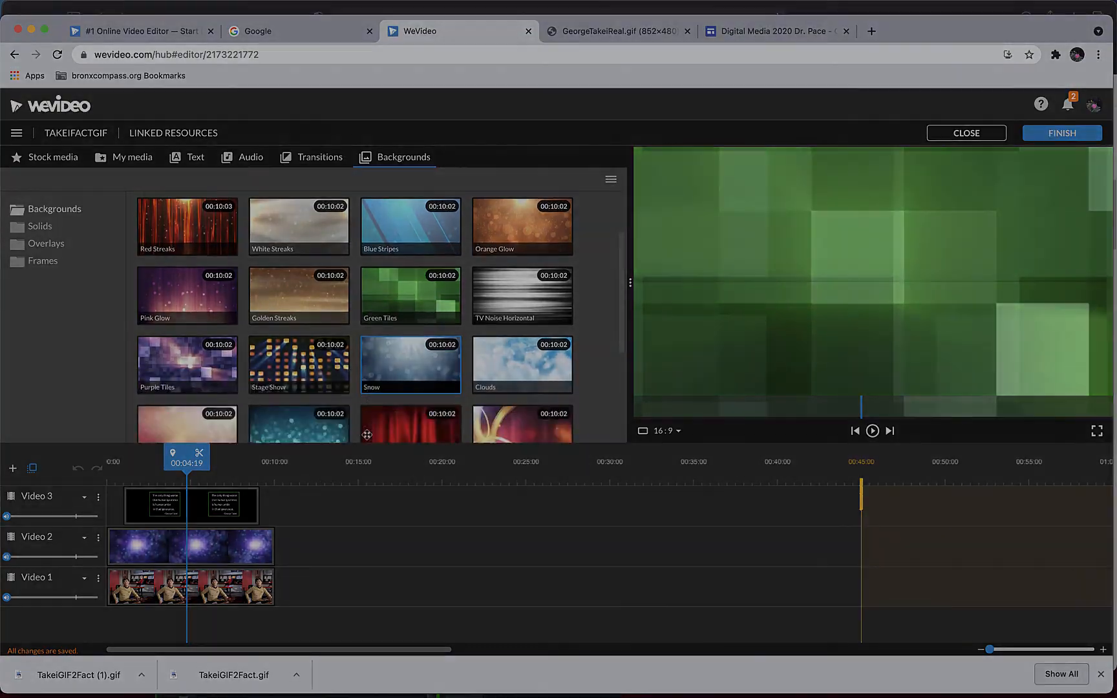